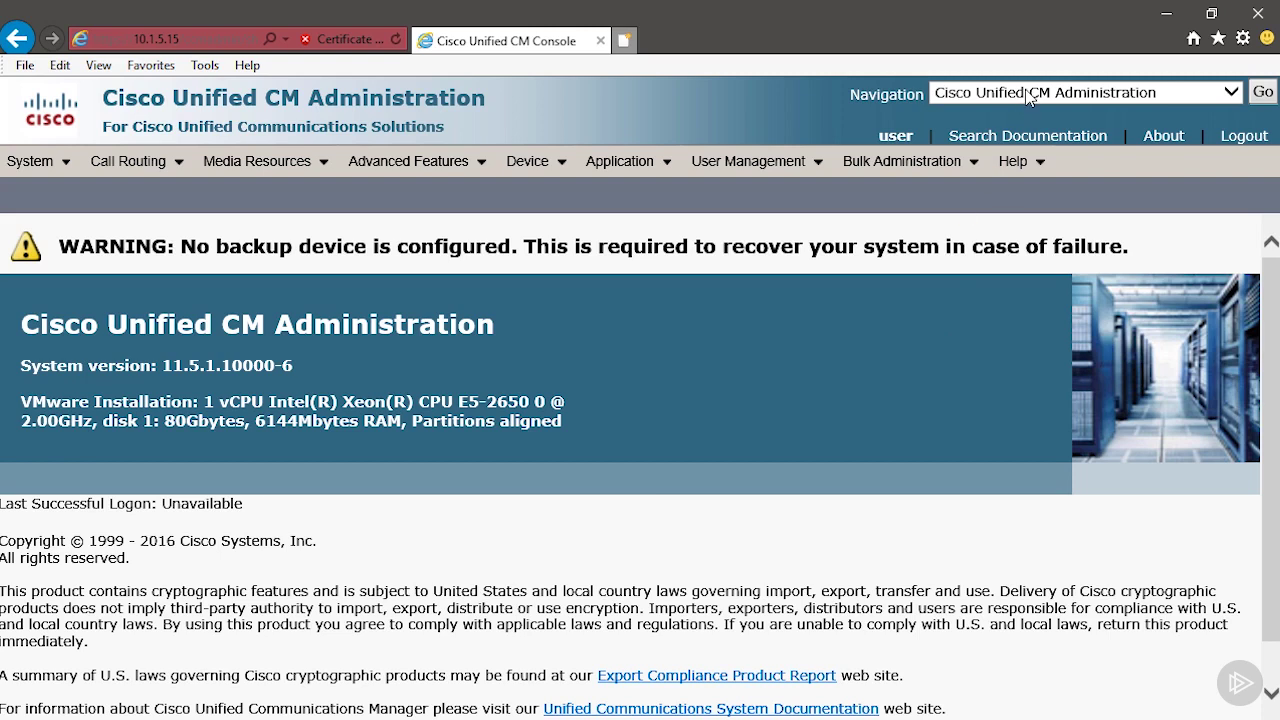
Step: Switch the Navigation console to Cisco Unified Serviceability and bring up its Tools menu
{"action": "left_click", "coordinate": [1148, 95]}
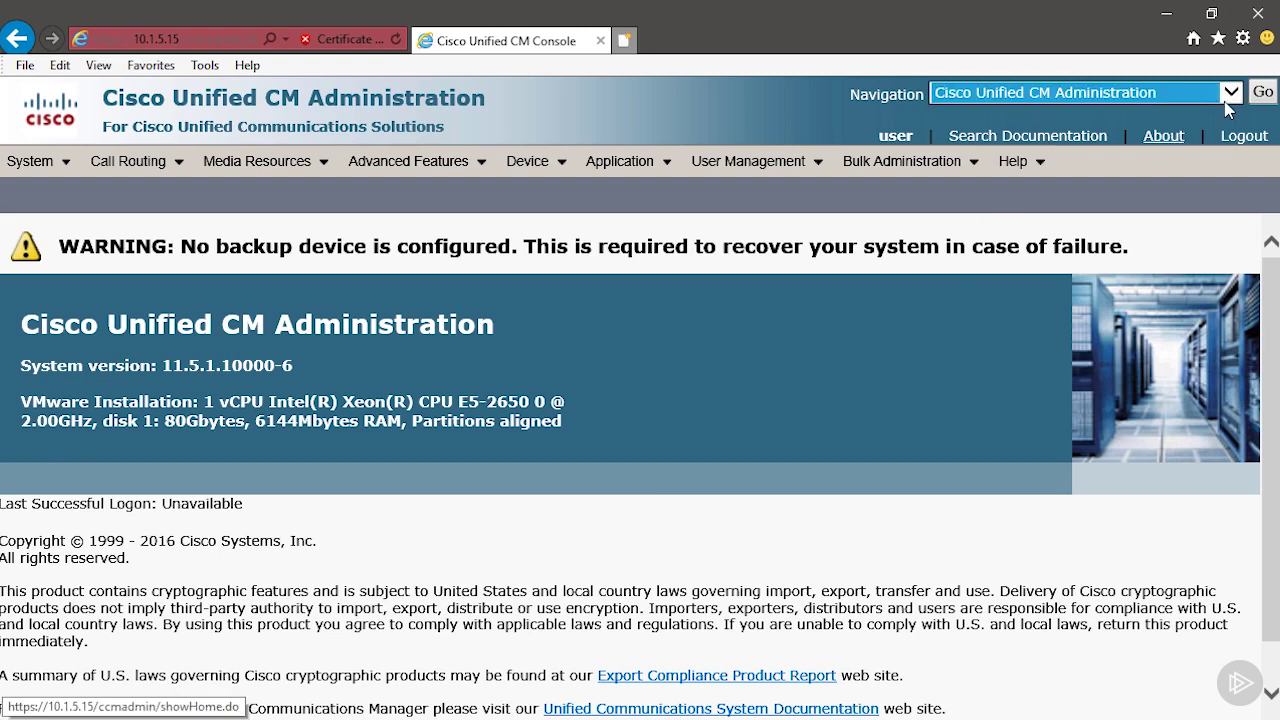
{"action": "left_click", "coordinate": [1238, 93]}
{"action": "left_click", "coordinate": [1030, 129]}
{"action": "left_click", "coordinate": [1263, 93]}
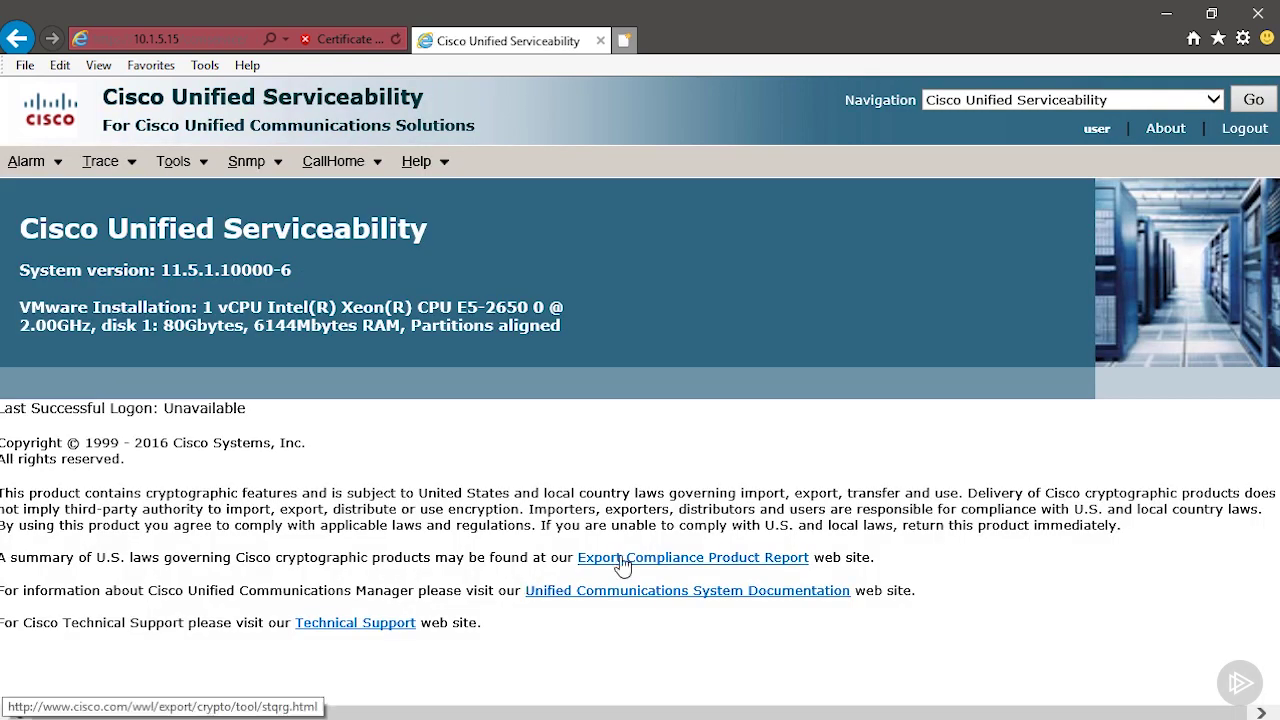
{"action": "left_click", "coordinate": [188, 165]}
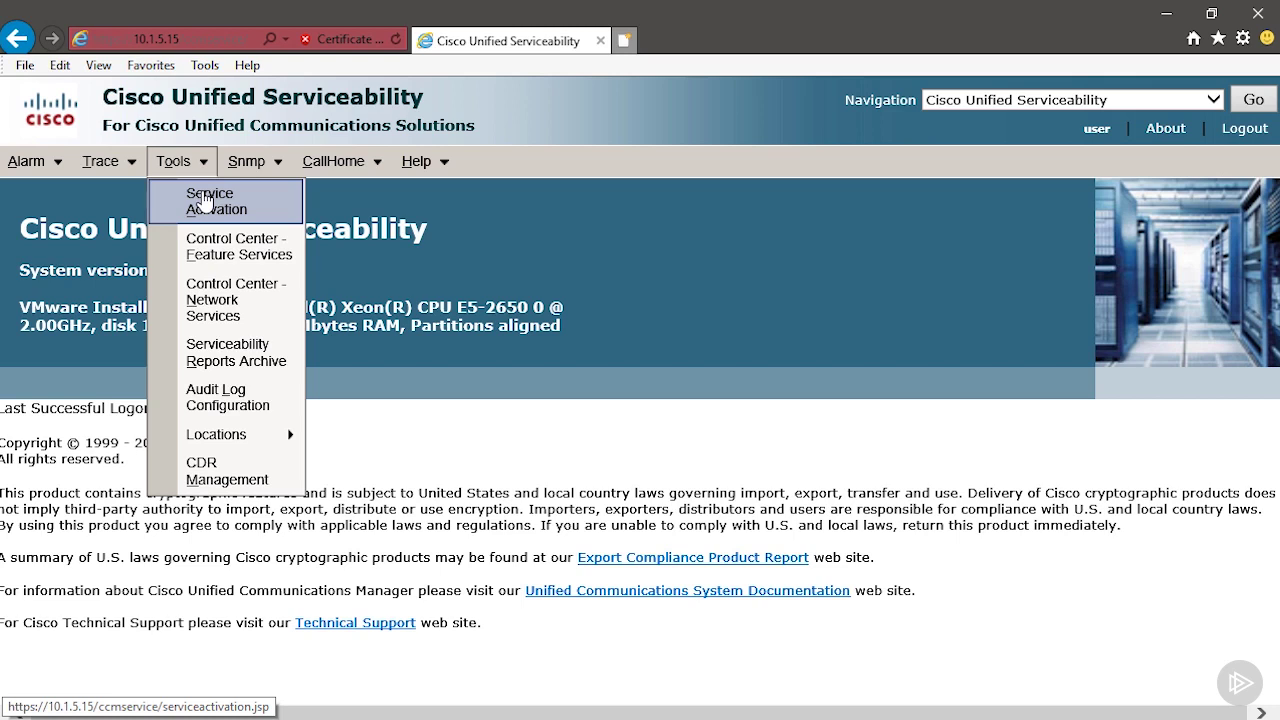
Step: Load the Service Activation page for server 10.1.5.15--CUCM Voice/Video
{"action": "left_click", "coordinate": [214, 203]}
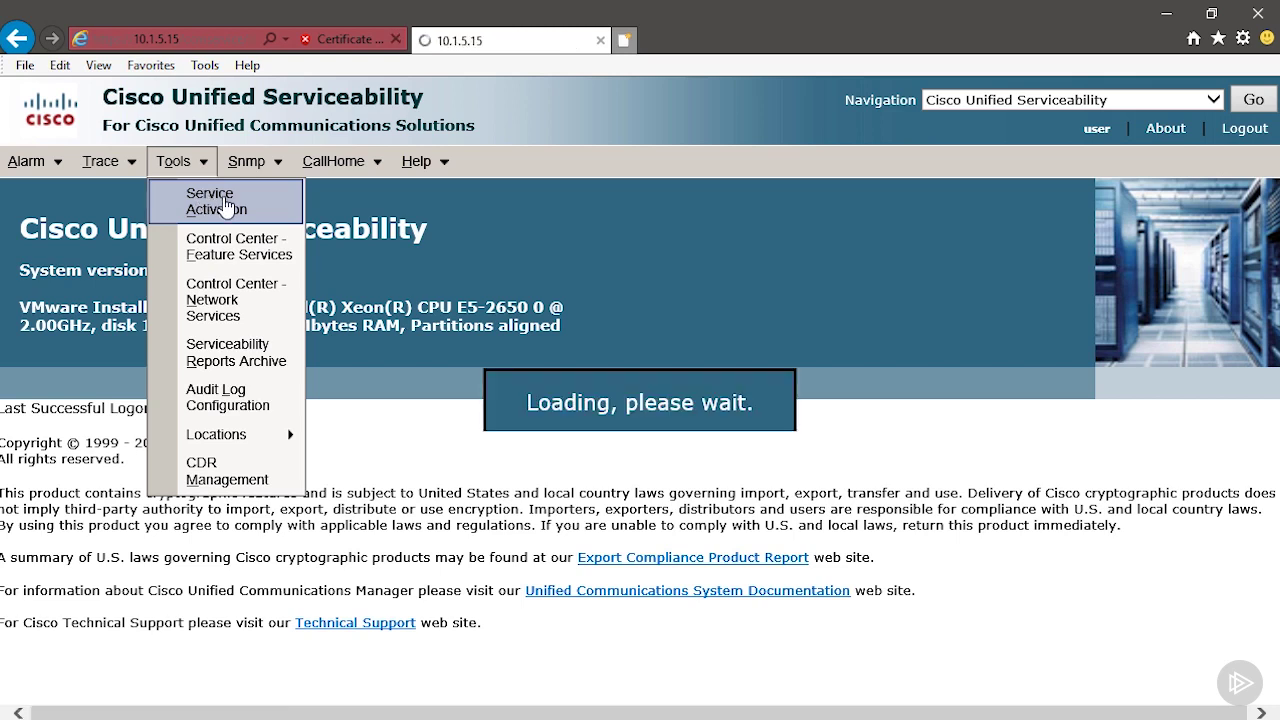
{"action": "left_click", "coordinate": [253, 281]}
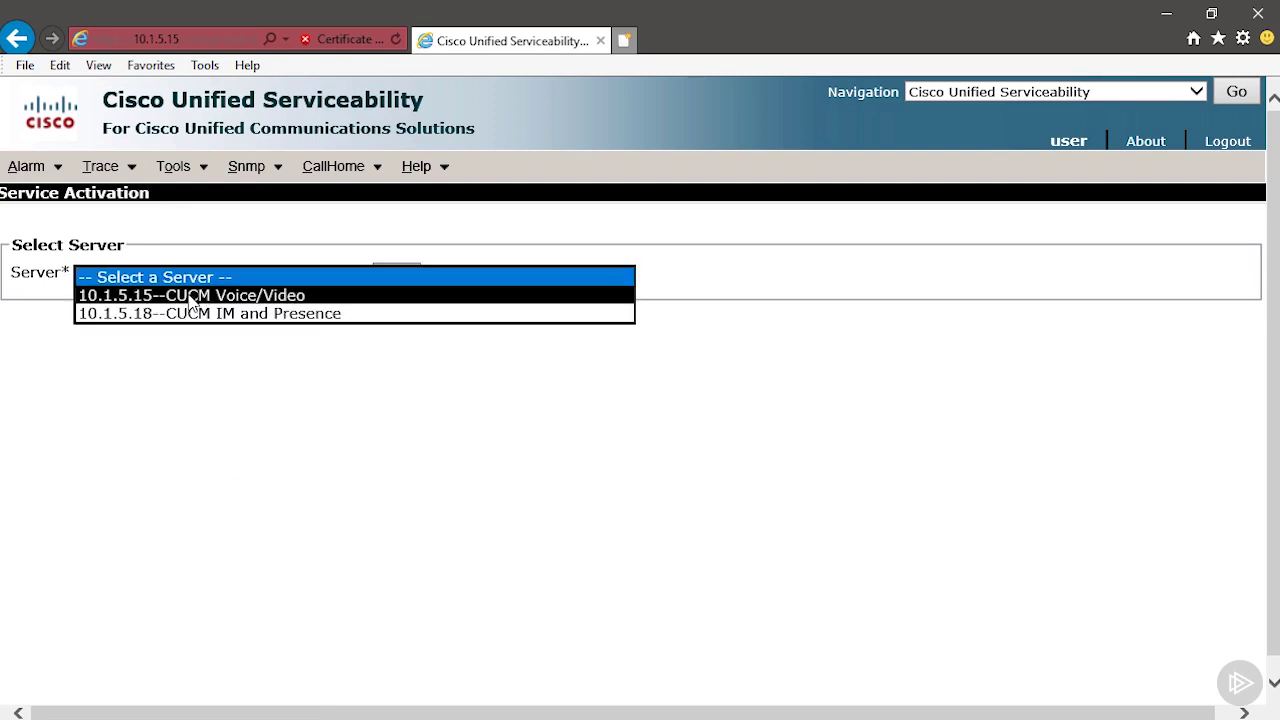
{"action": "left_click", "coordinate": [192, 296]}
{"action": "left_click", "coordinate": [397, 281]}
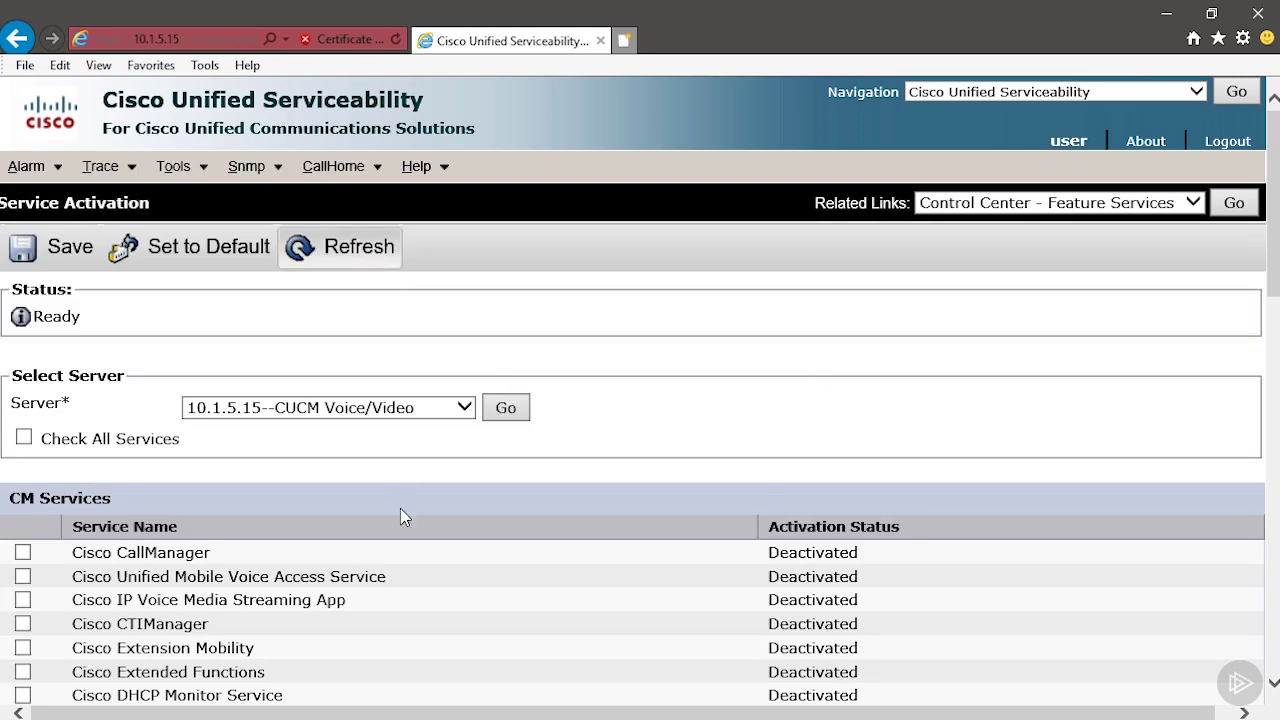
Step: Tick Cisco CallManager and Cisco Tftp for activation
{"action": "scroll", "coordinate": [415, 555], "scroll_direction": "down", "scroll_amount": 3}
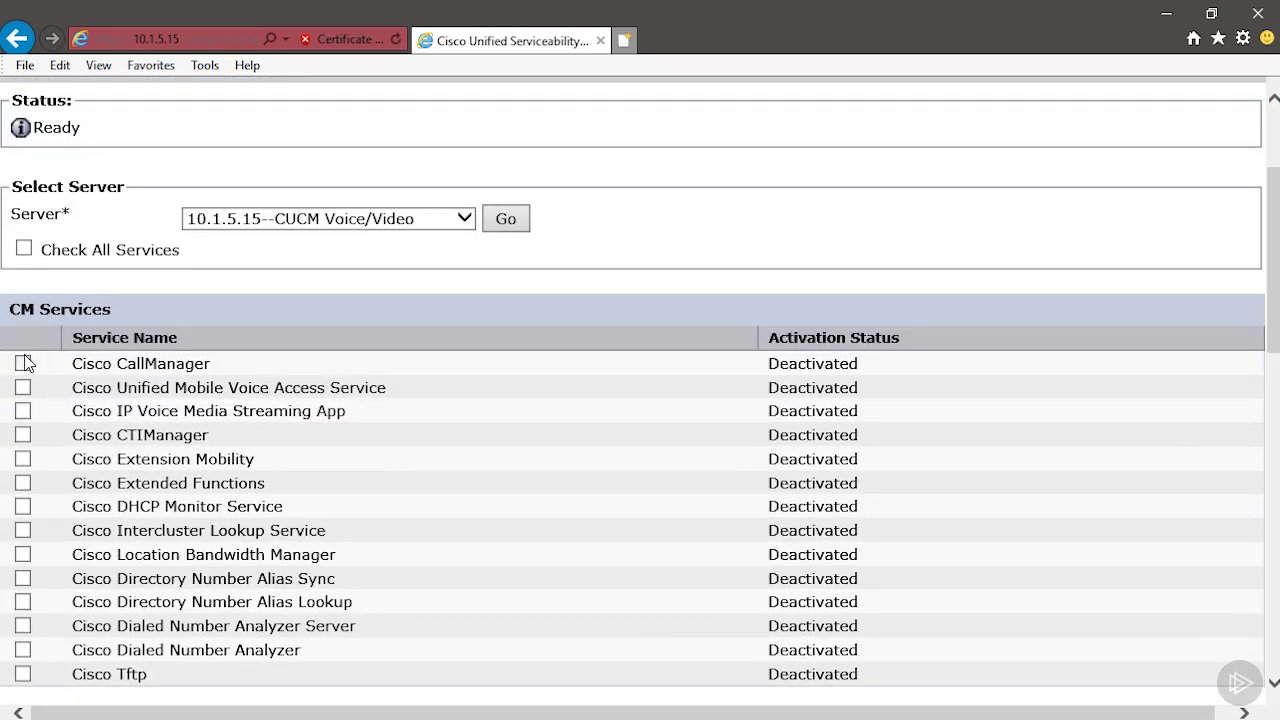
{"action": "left_click", "coordinate": [24, 365]}
{"action": "scroll", "coordinate": [81, 617], "scroll_direction": "down", "scroll_amount": 1}
{"action": "scroll", "coordinate": [81, 617], "scroll_direction": "down", "scroll_amount": 1}
{"action": "left_click", "coordinate": [23, 486]}
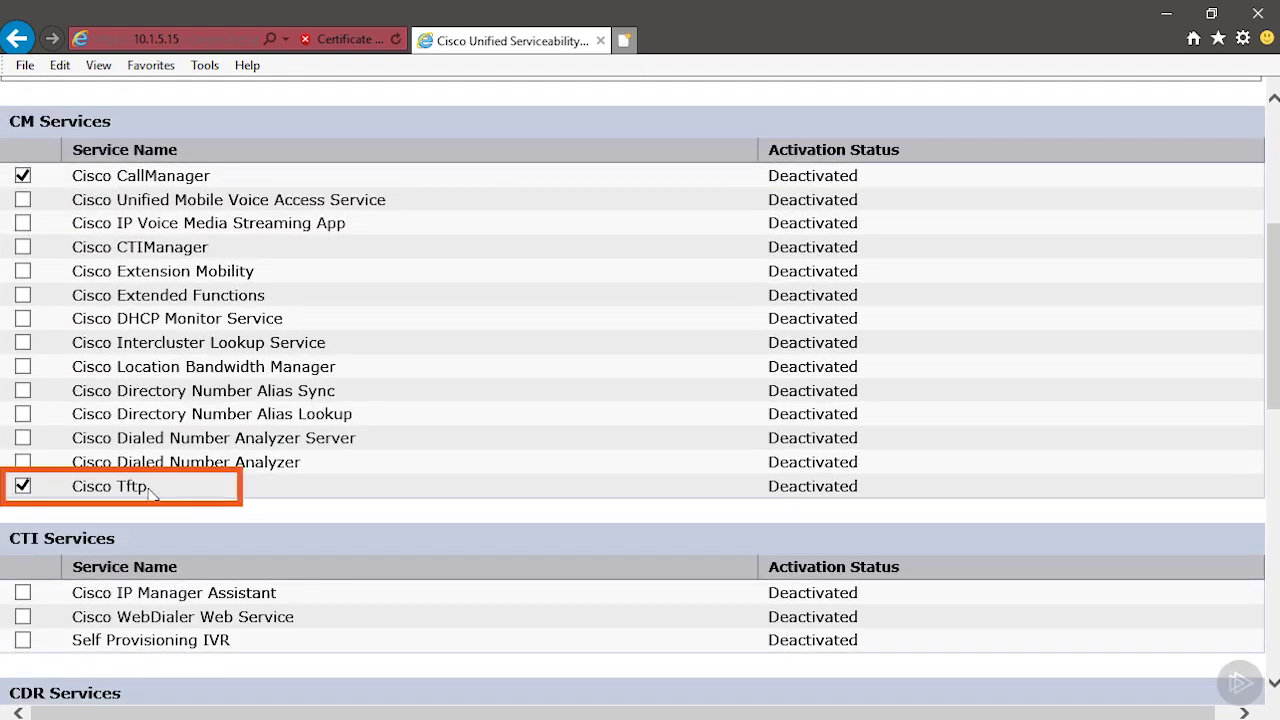
{"action": "scroll", "coordinate": [150, 490], "scroll_direction": "up", "scroll_amount": 1}
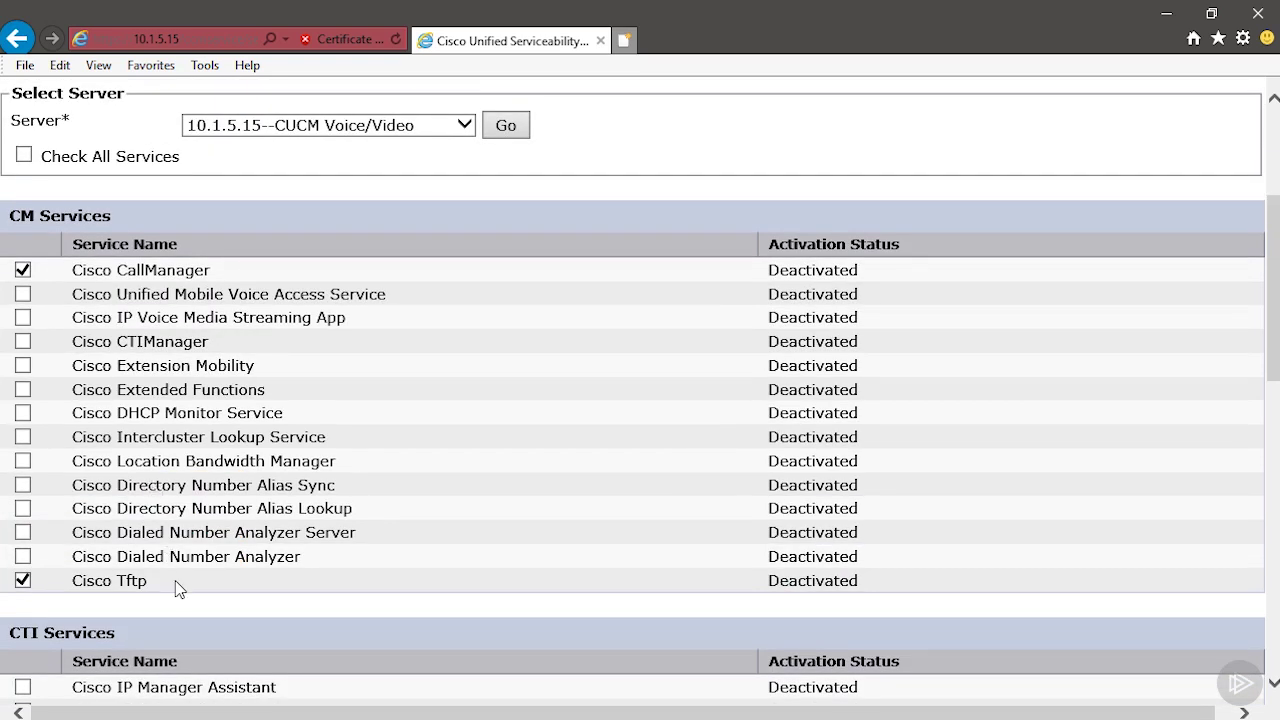
{"action": "scroll", "coordinate": [175, 584], "scroll_direction": "up", "scroll_amount": 1}
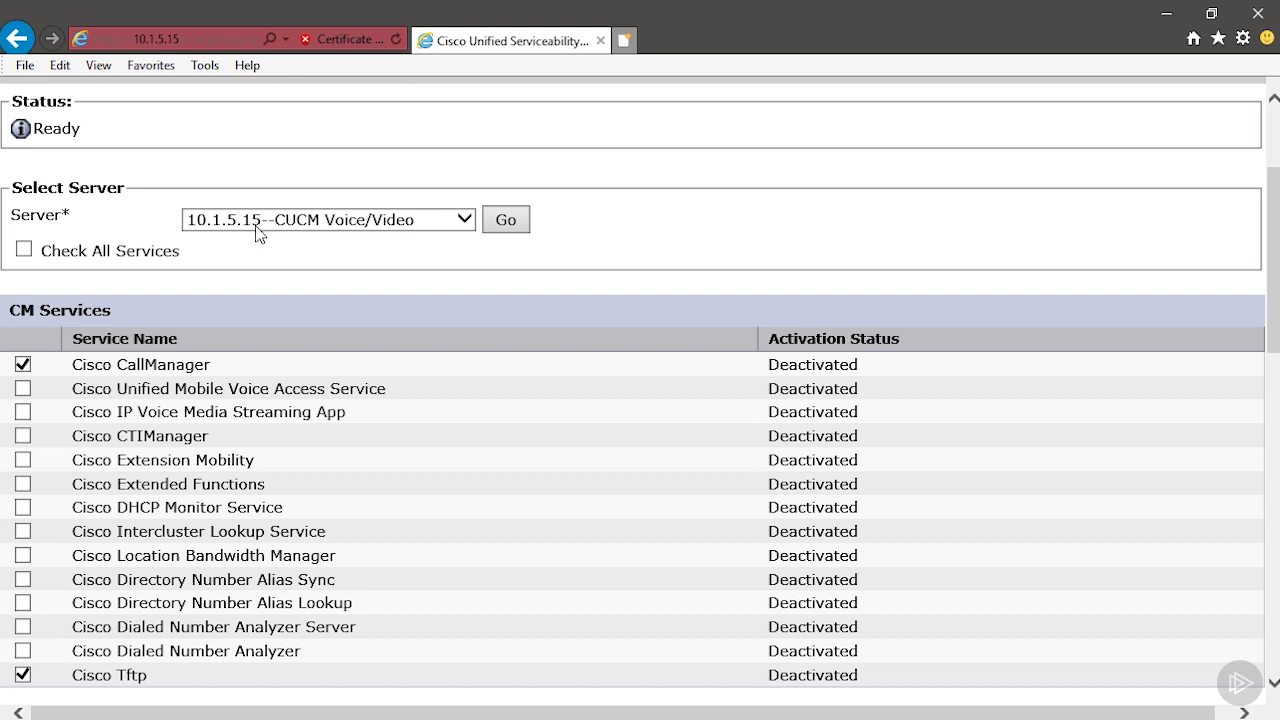
{"action": "scroll", "coordinate": [257, 236], "scroll_direction": "up", "scroll_amount": 2}
Step: Save and confirm so Cisco CallManager and Cisco Tftp show Activated
{"action": "left_click", "coordinate": [57, 258]}
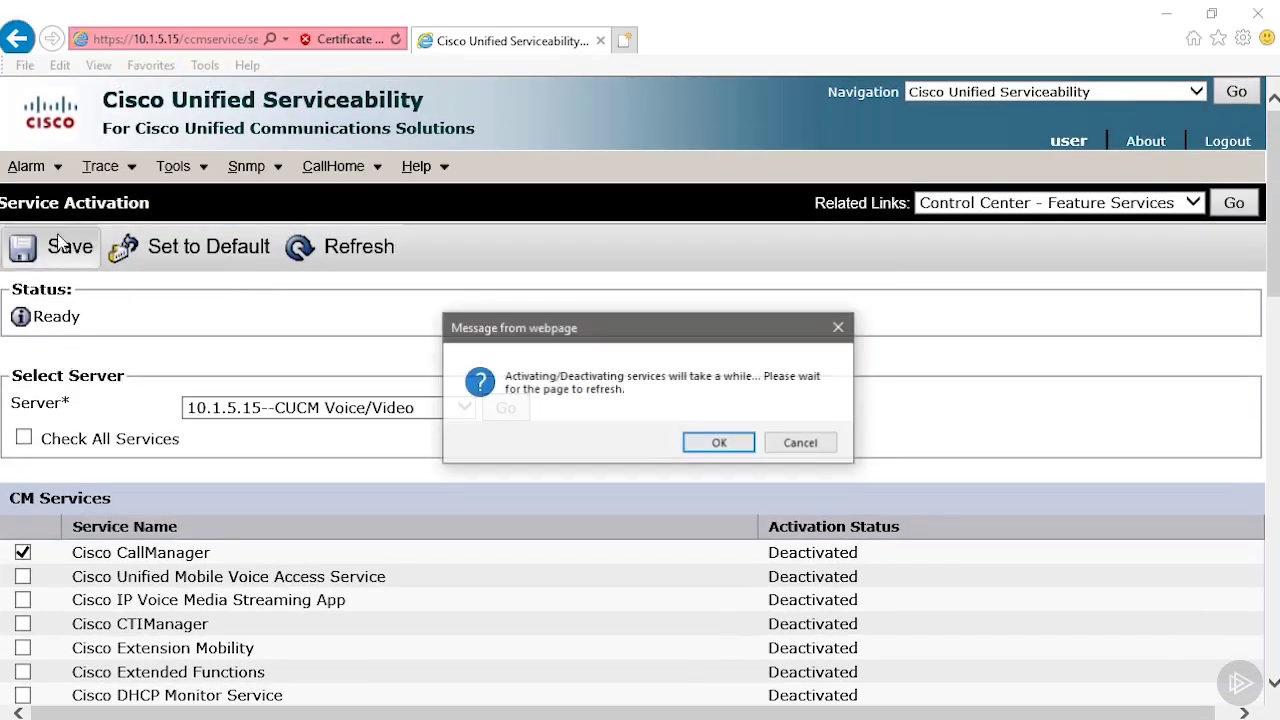
{"action": "left_click", "coordinate": [703, 447]}
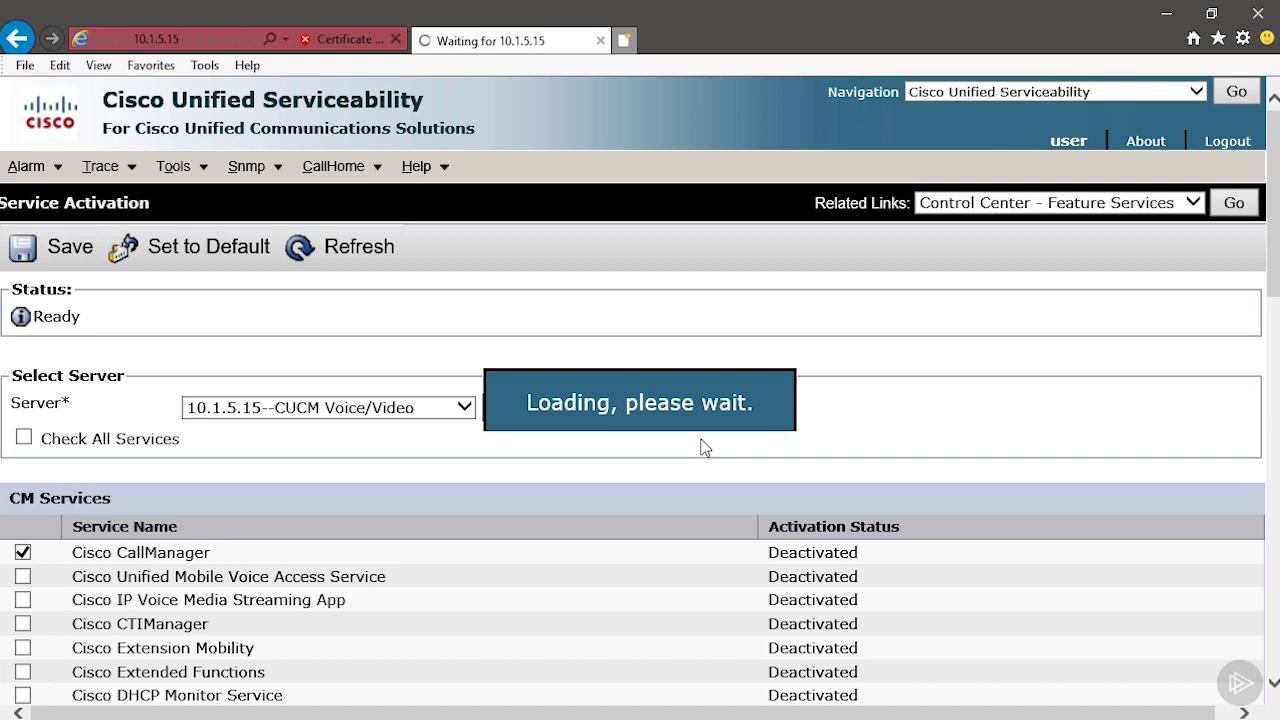
{"action": "scroll", "coordinate": [989, 385], "scroll_direction": "down", "scroll_amount": 3}
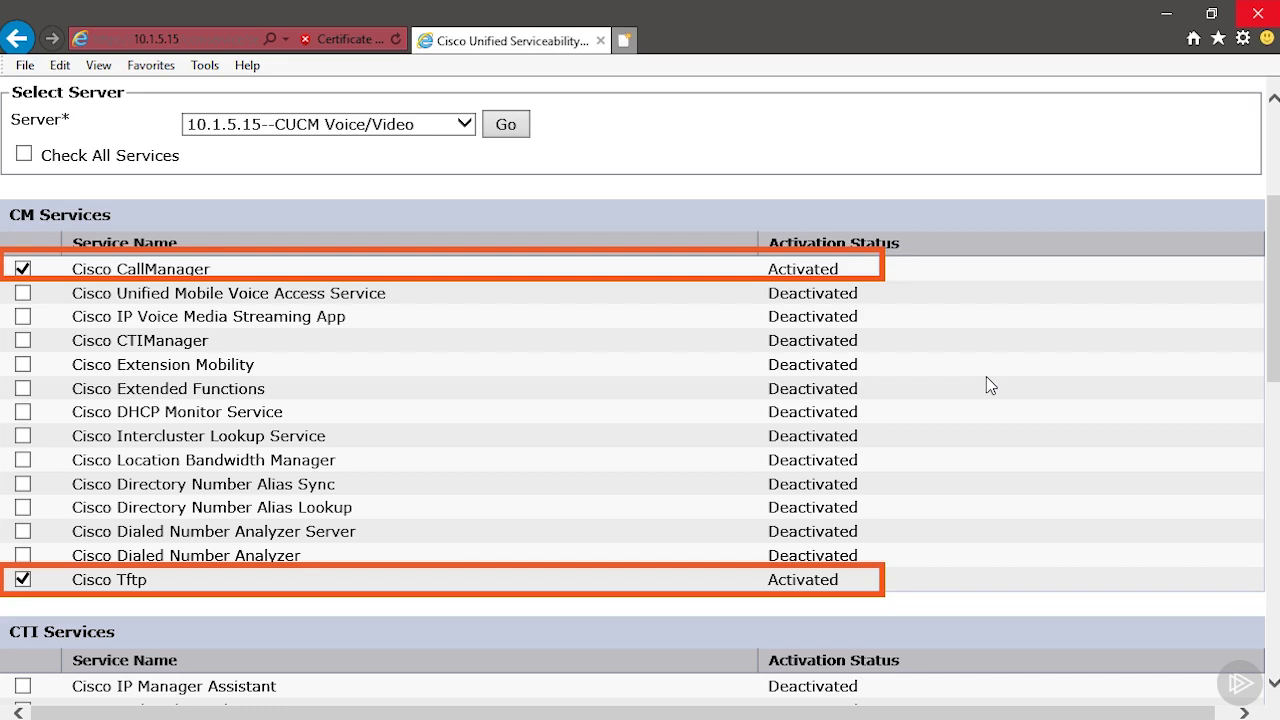
Step: Show Control Center – Feature Services for server 10.1.5.15--CUCM Voice/Video
{"action": "scroll", "coordinate": [986, 380], "scroll_direction": "up", "scroll_amount": 3}
{"action": "mouse_move", "coordinate": [185, 177]}
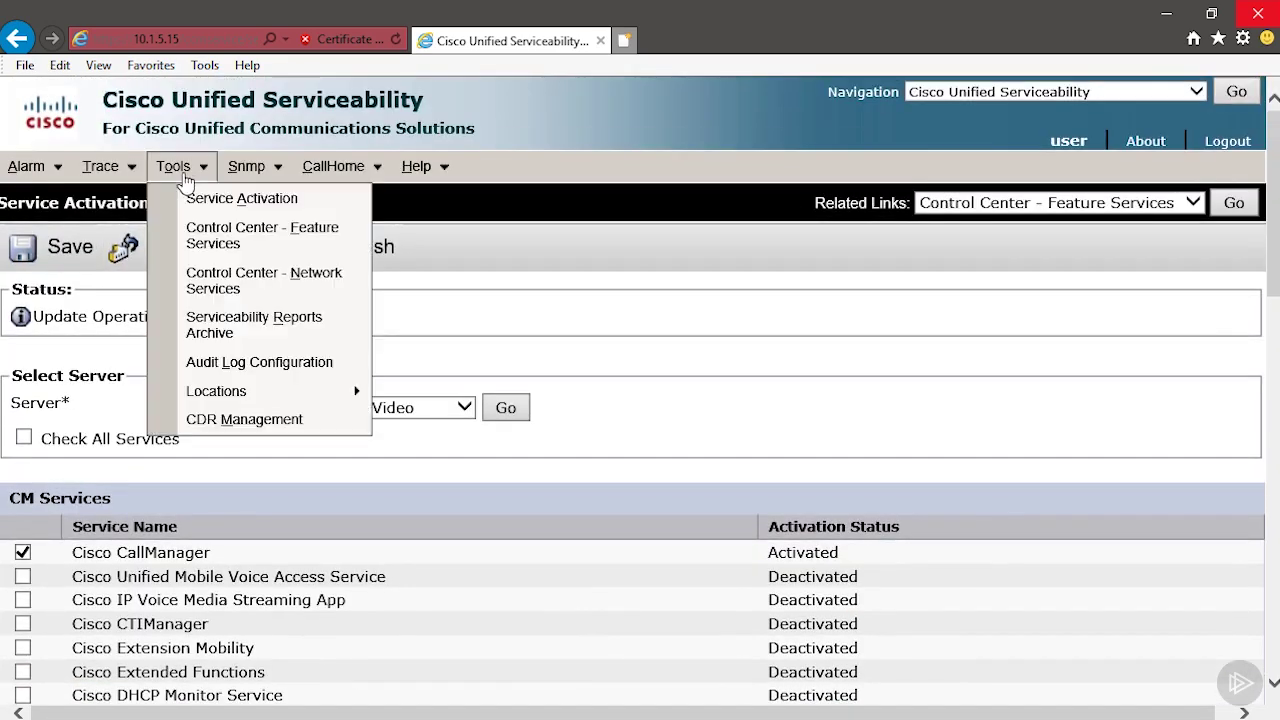
{"action": "left_click", "coordinate": [213, 248]}
{"action": "left_click", "coordinate": [300, 322]}
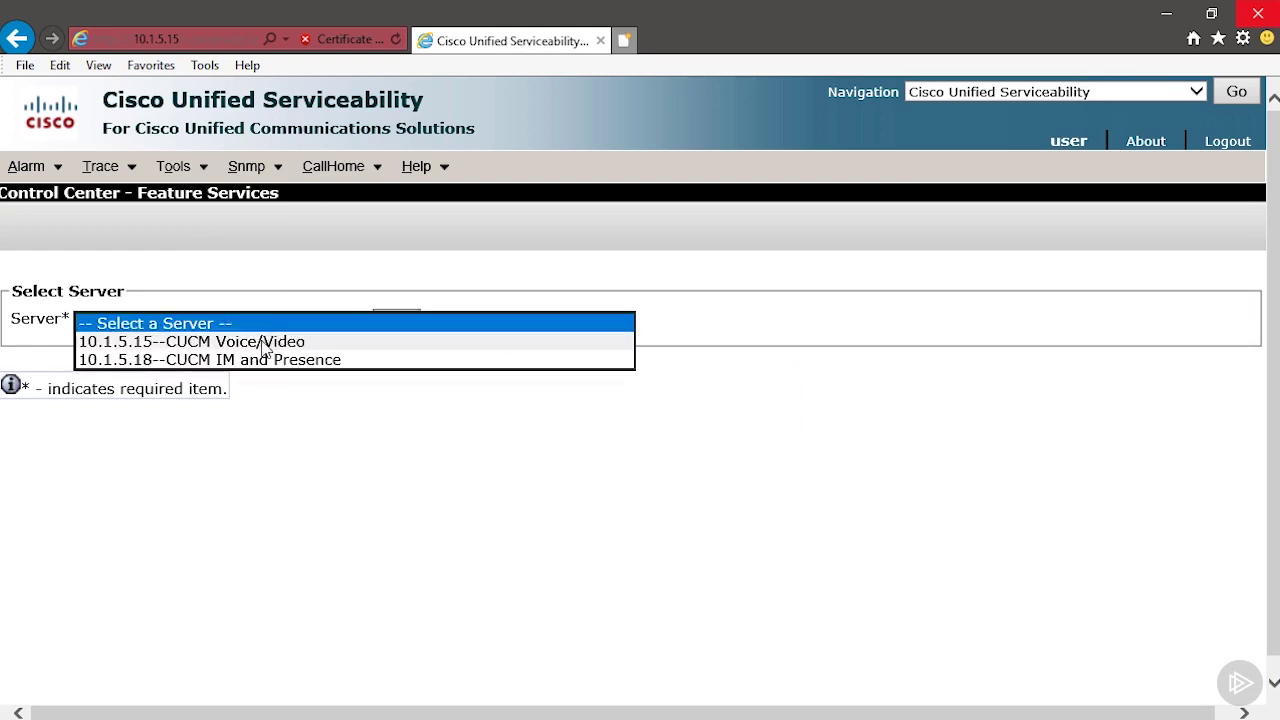
{"action": "left_click", "coordinate": [265, 345]}
{"action": "left_click", "coordinate": [396, 328]}
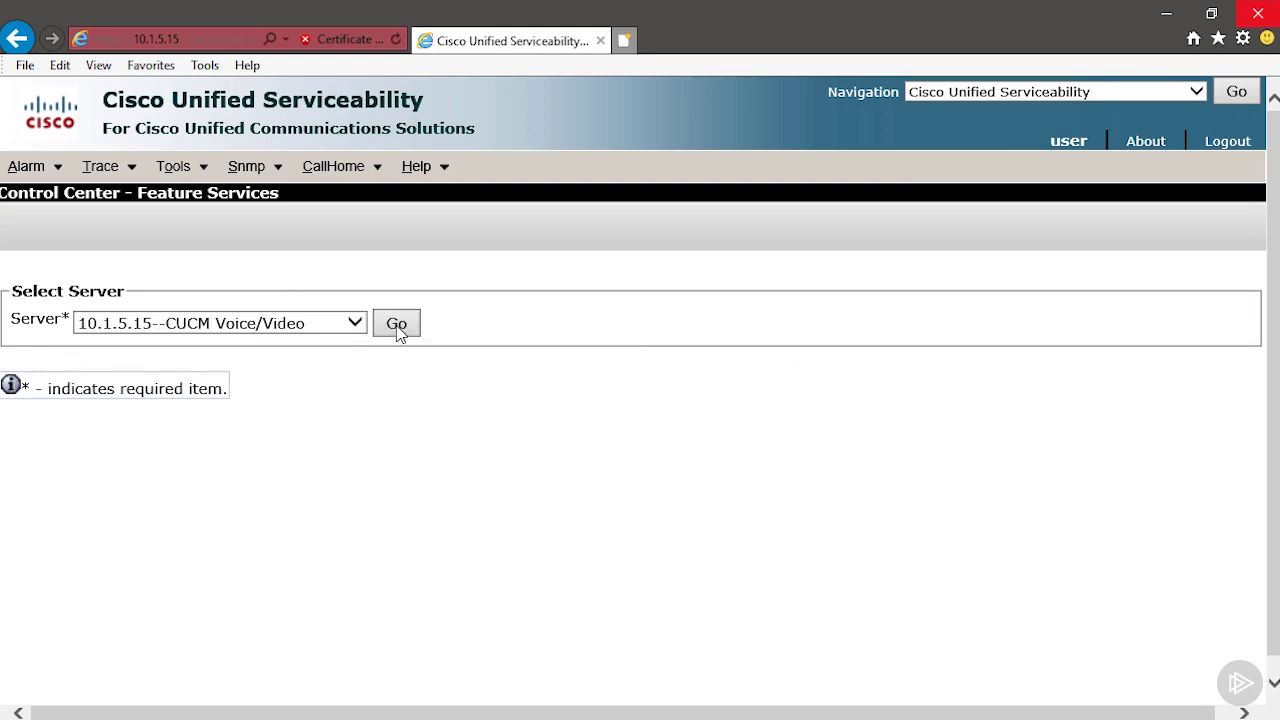
{"action": "left_click", "coordinate": [397, 325]}
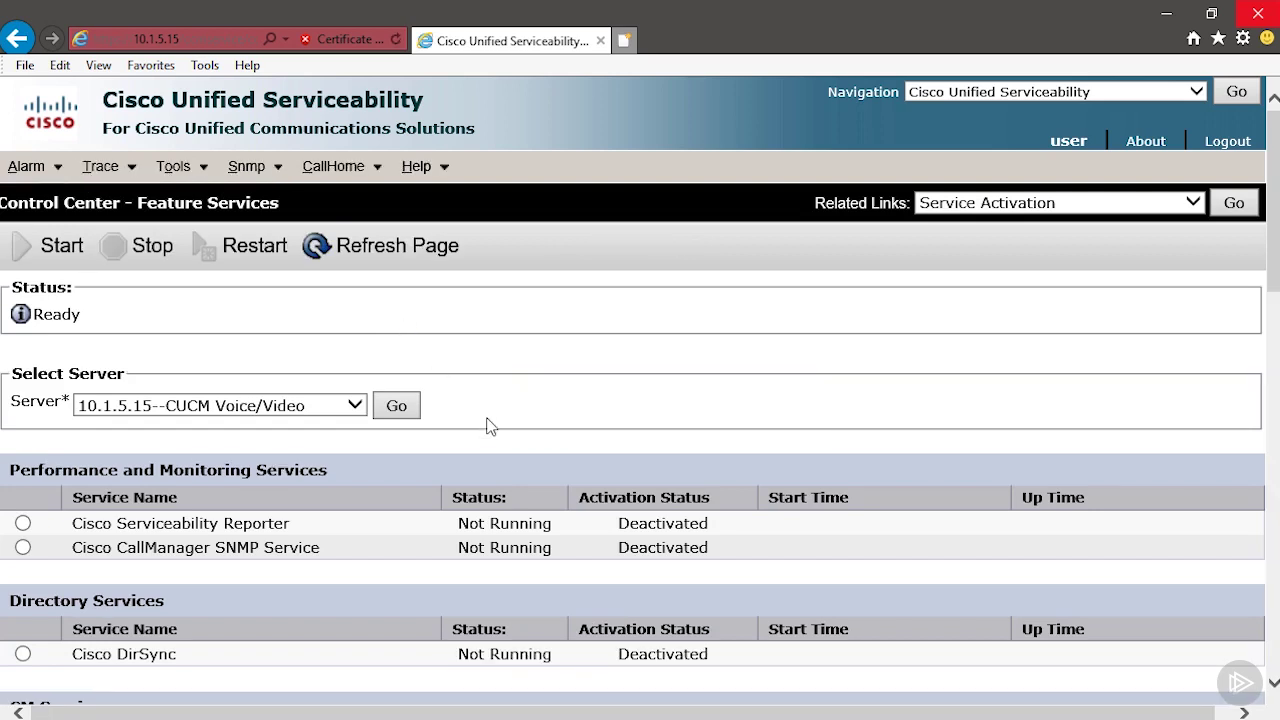
Step: Reload 10.1.5.15's services and confirm CallManager and Tftp show Started
{"action": "left_click", "coordinate": [356, 408]}
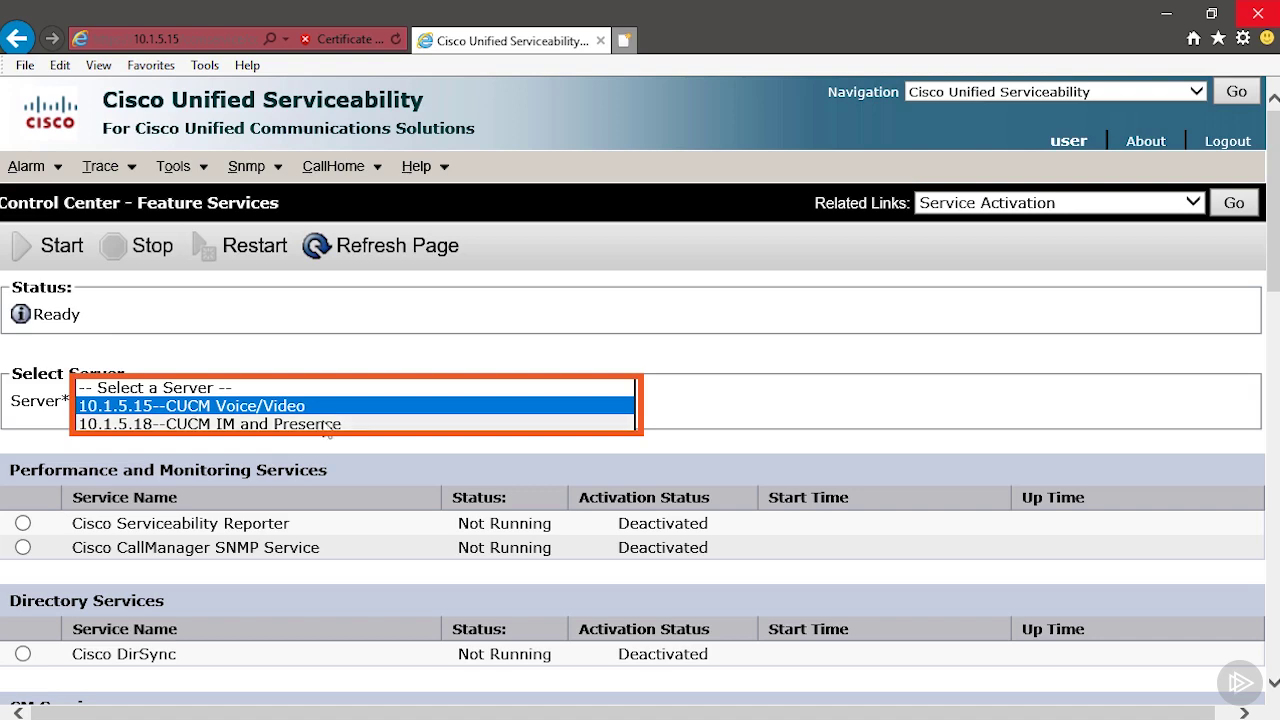
{"action": "key", "text": "Return"}
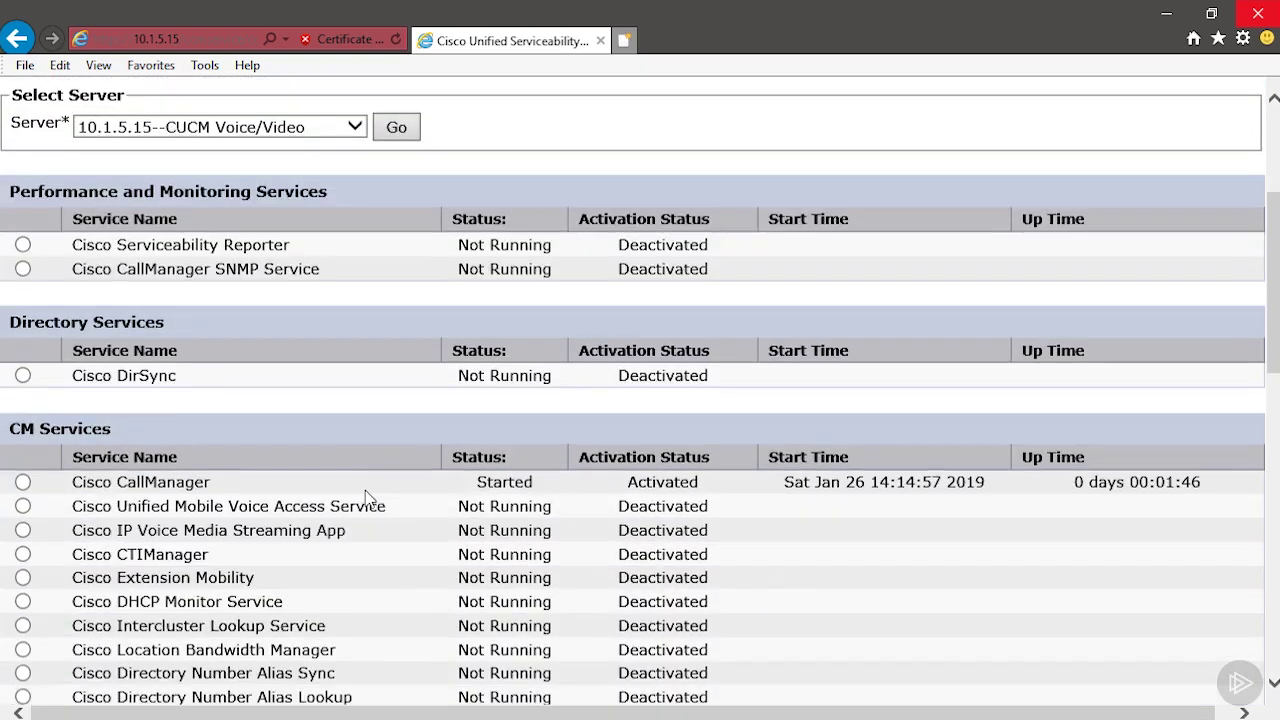
{"action": "scroll", "coordinate": [367, 494], "scroll_direction": "down", "scroll_amount": 2}
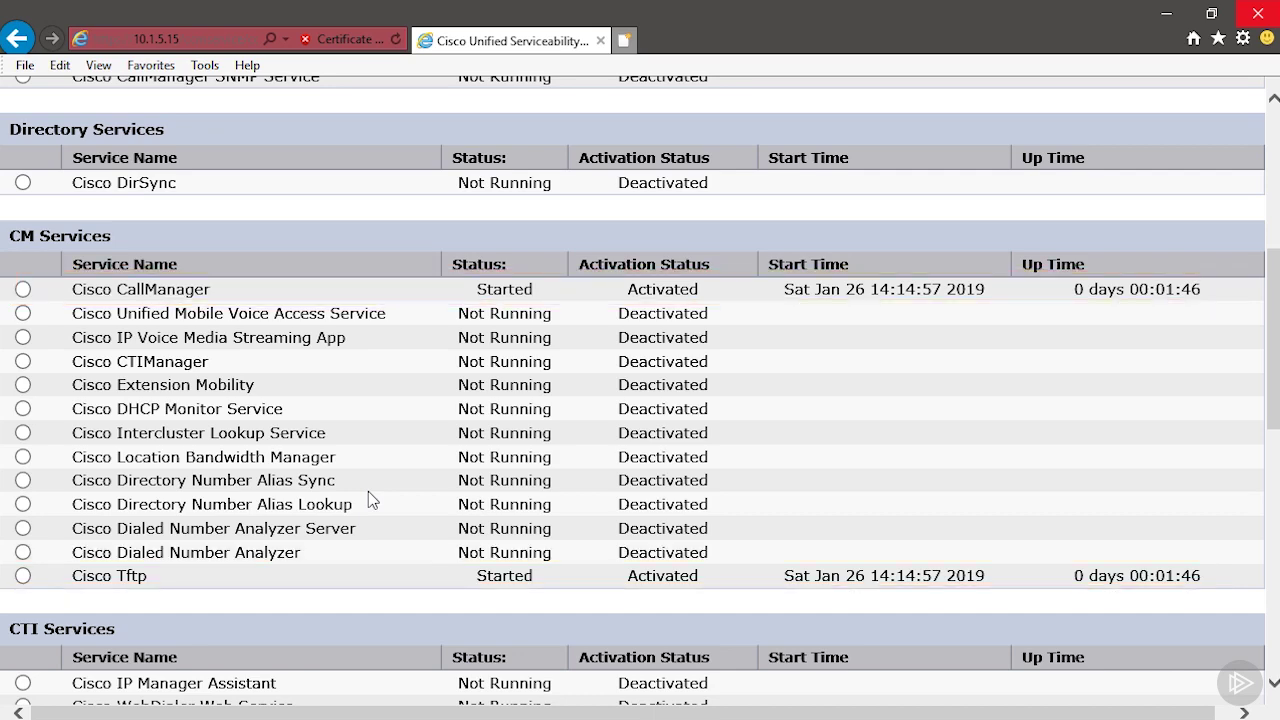
{"action": "scroll", "coordinate": [368, 500], "scroll_direction": "up", "scroll_amount": 5}
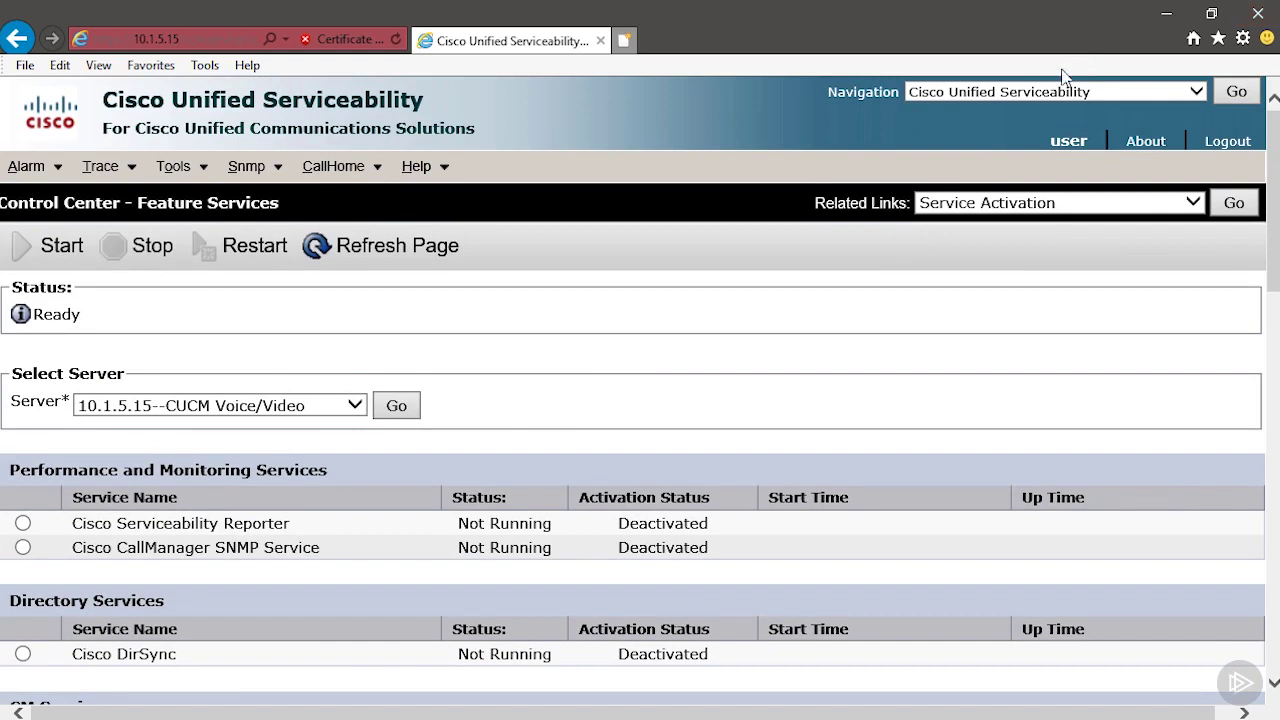
{"action": "left_click", "coordinate": [1050, 95]}
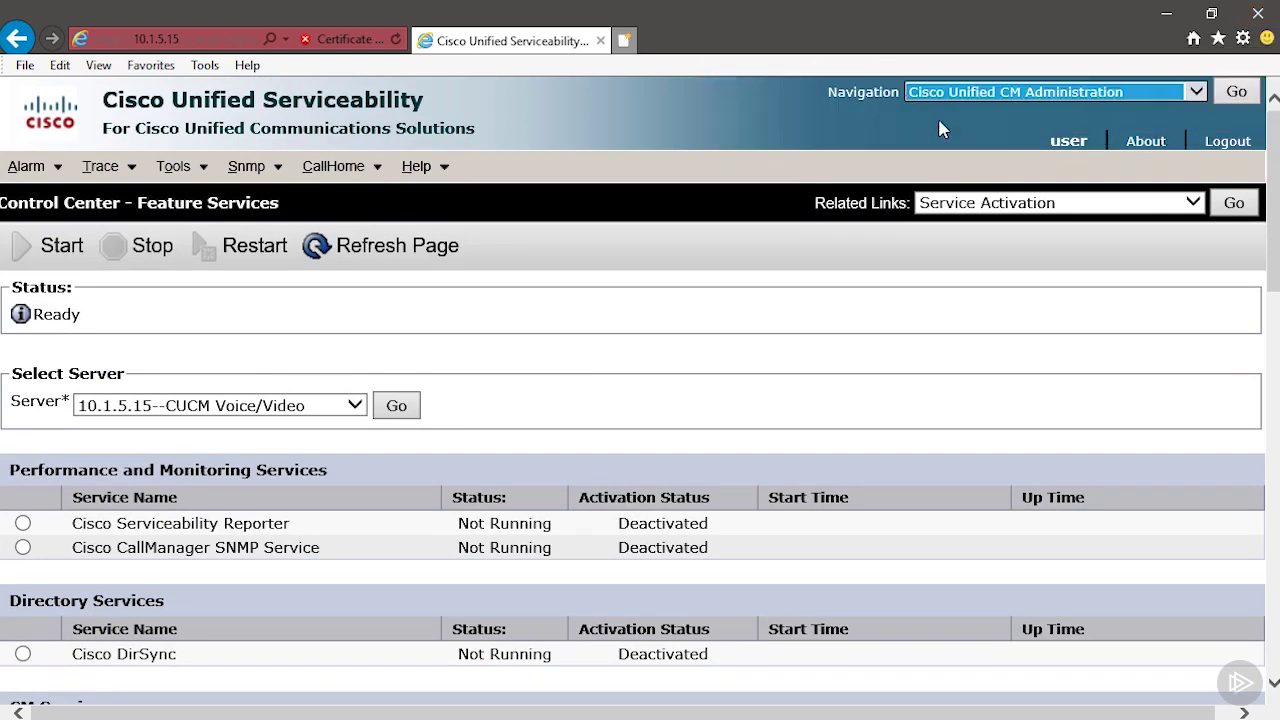
Step: Return to CM Administration and start adding a new phone from Find and List Phones
{"action": "left_click", "coordinate": [1237, 94]}
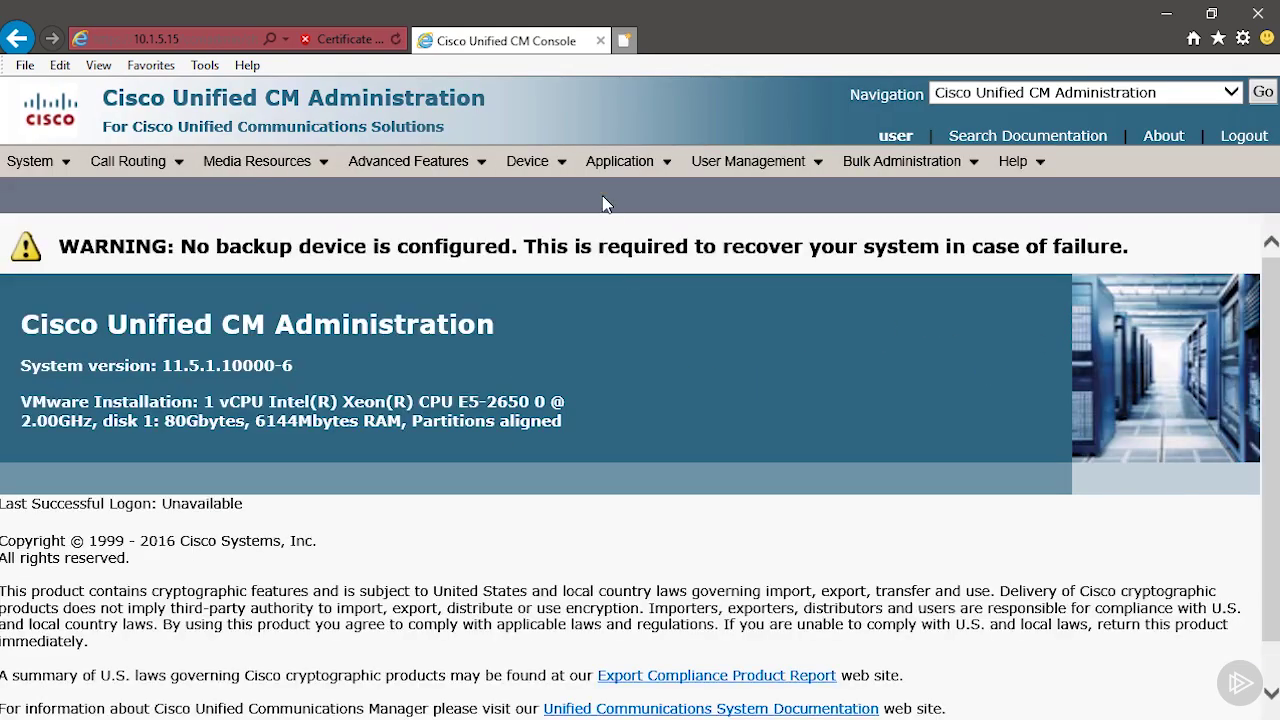
{"action": "mouse_move", "coordinate": [530, 161]}
{"action": "left_click", "coordinate": [569, 277]}
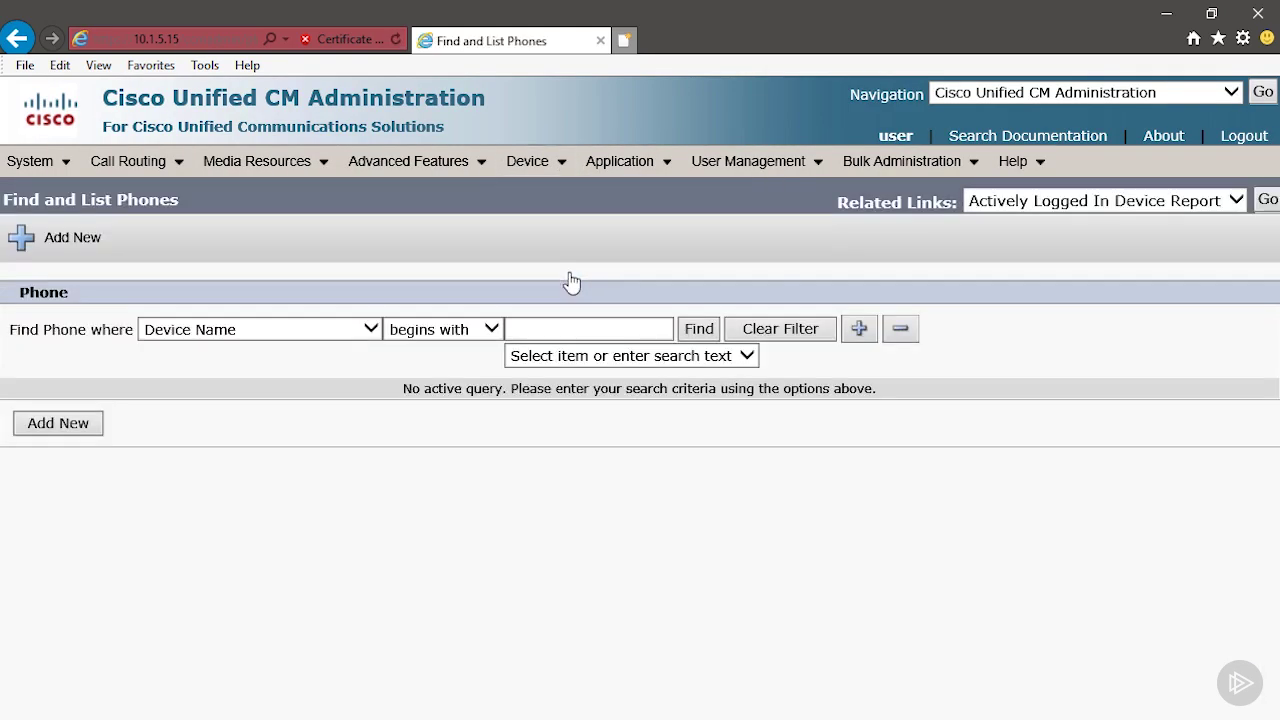
{"action": "left_click", "coordinate": [68, 428]}
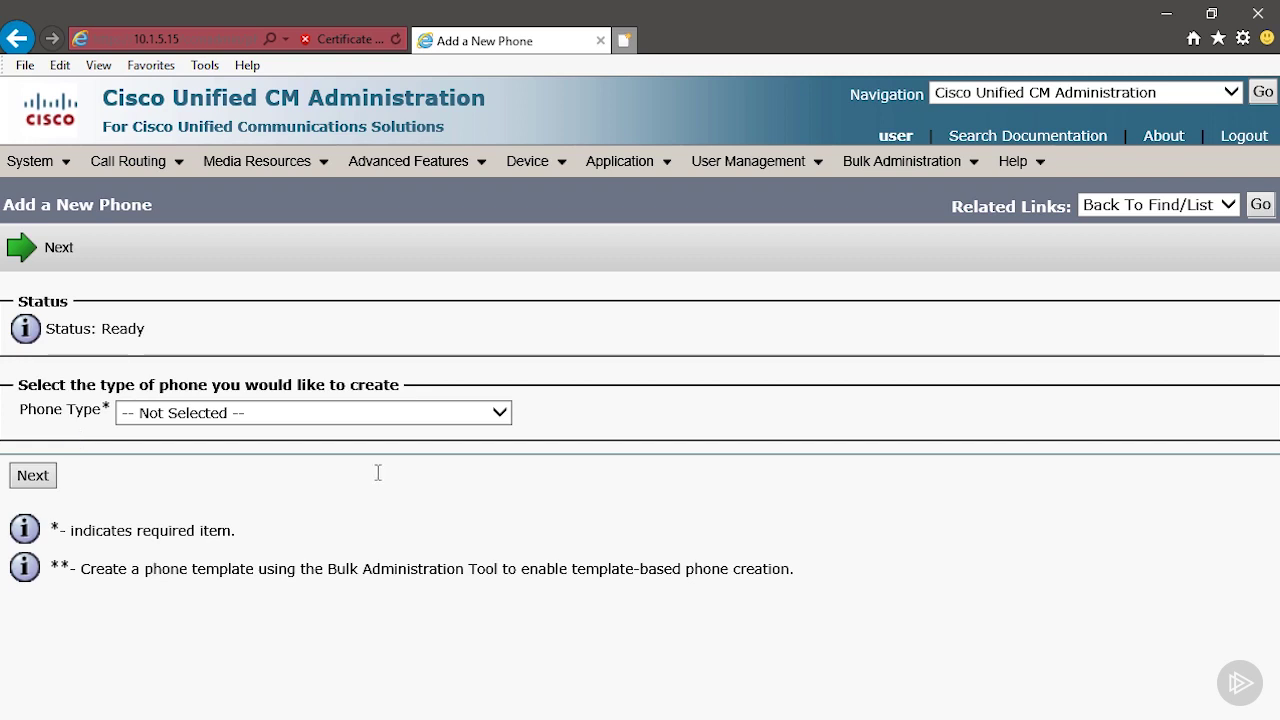
Step: Choose Cisco 9971 as the phone type
{"action": "left_click", "coordinate": [438, 413]}
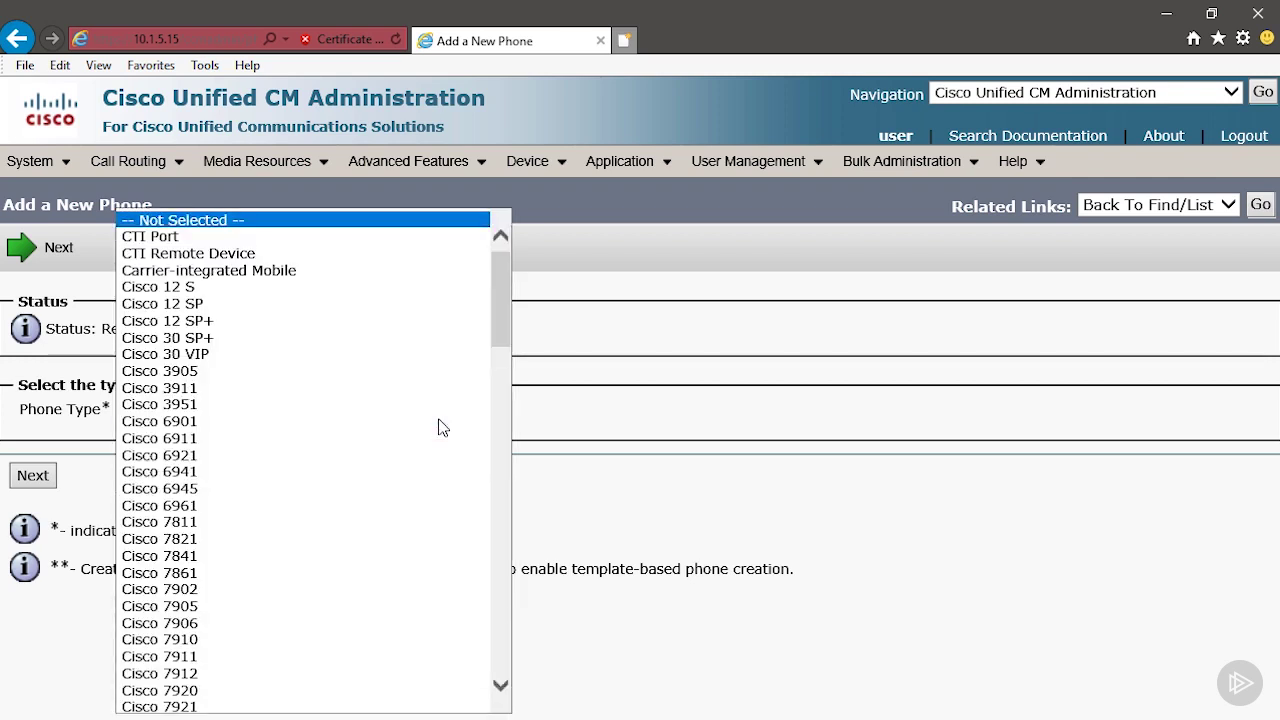
{"action": "scroll", "coordinate": [292, 465], "scroll_direction": "down", "scroll_amount": 7}
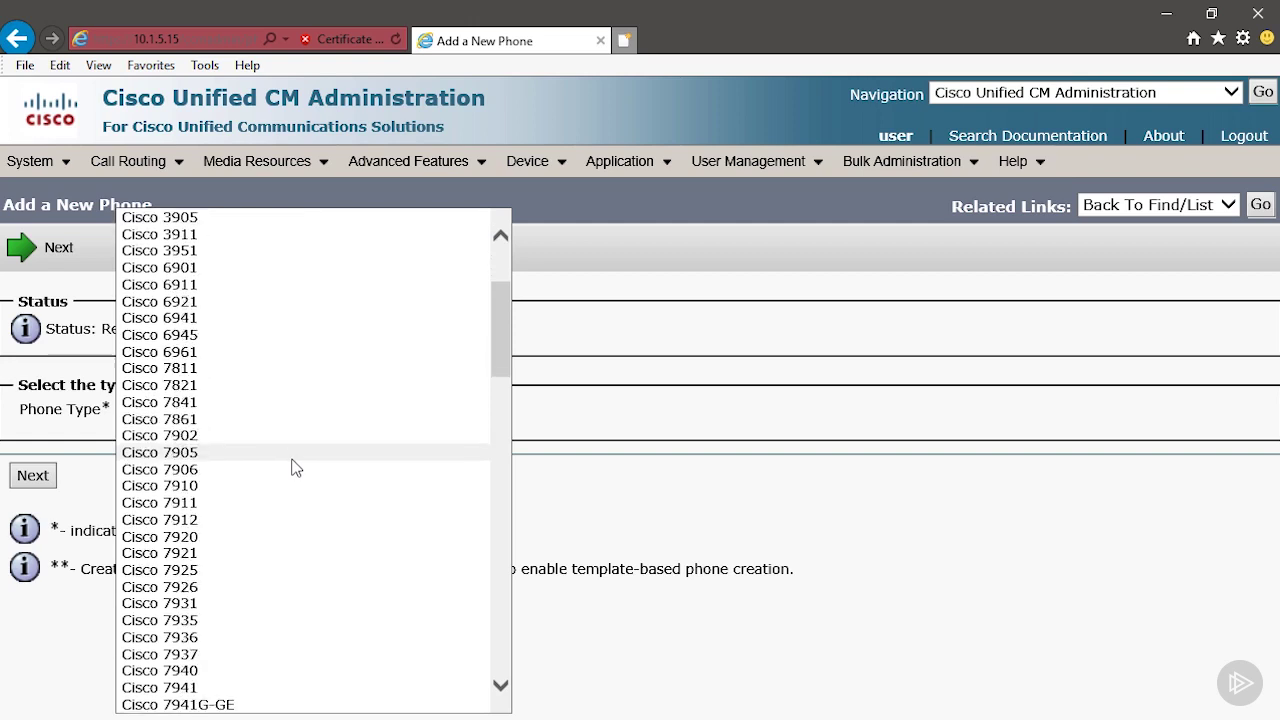
{"action": "scroll", "coordinate": [294, 465], "scroll_direction": "down", "scroll_amount": 9}
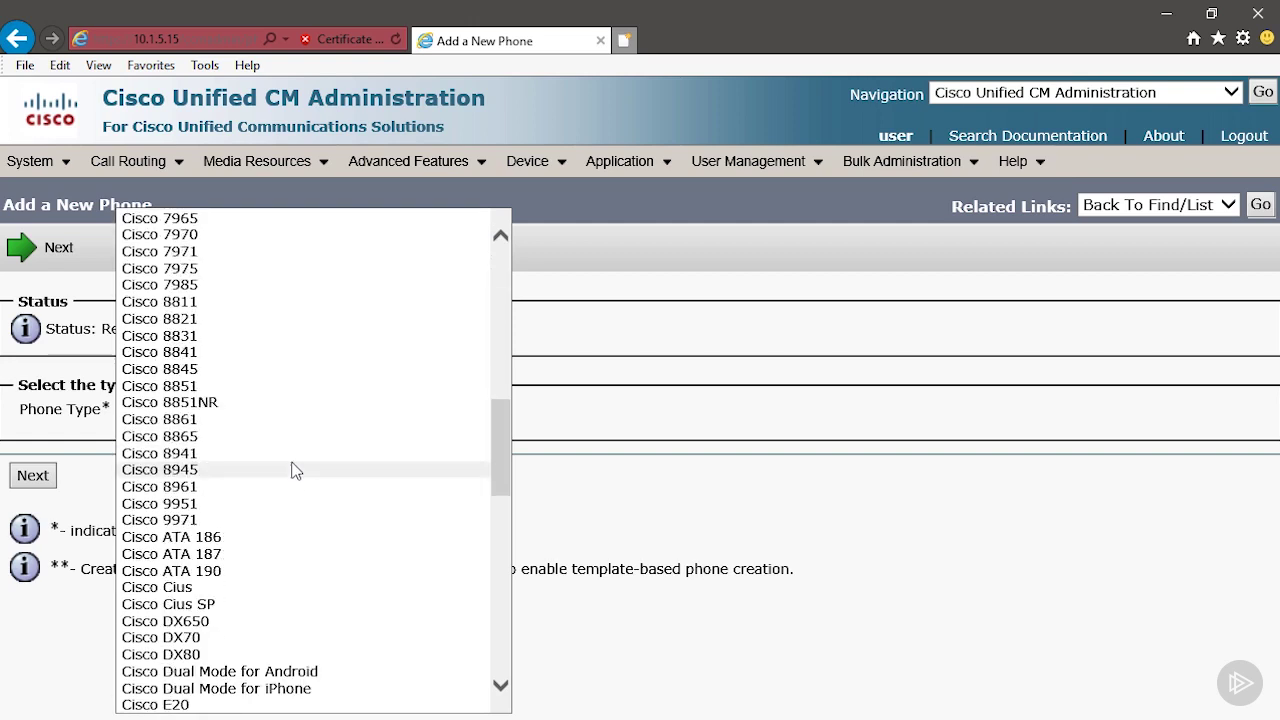
{"action": "left_click", "coordinate": [186, 525]}
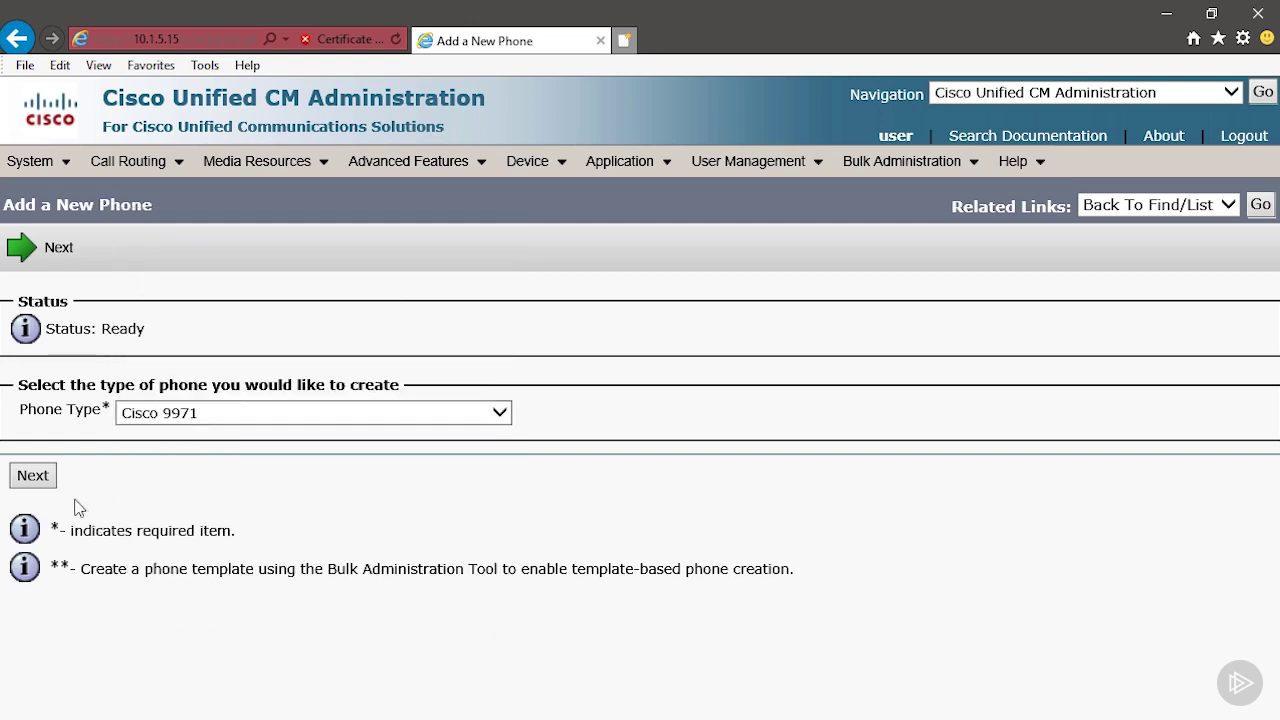
Step: Enter MAC address 6CFA8994FE56 and description 'SIP 9971 - 2001' for the new phone
{"action": "left_click", "coordinate": [32, 477]}
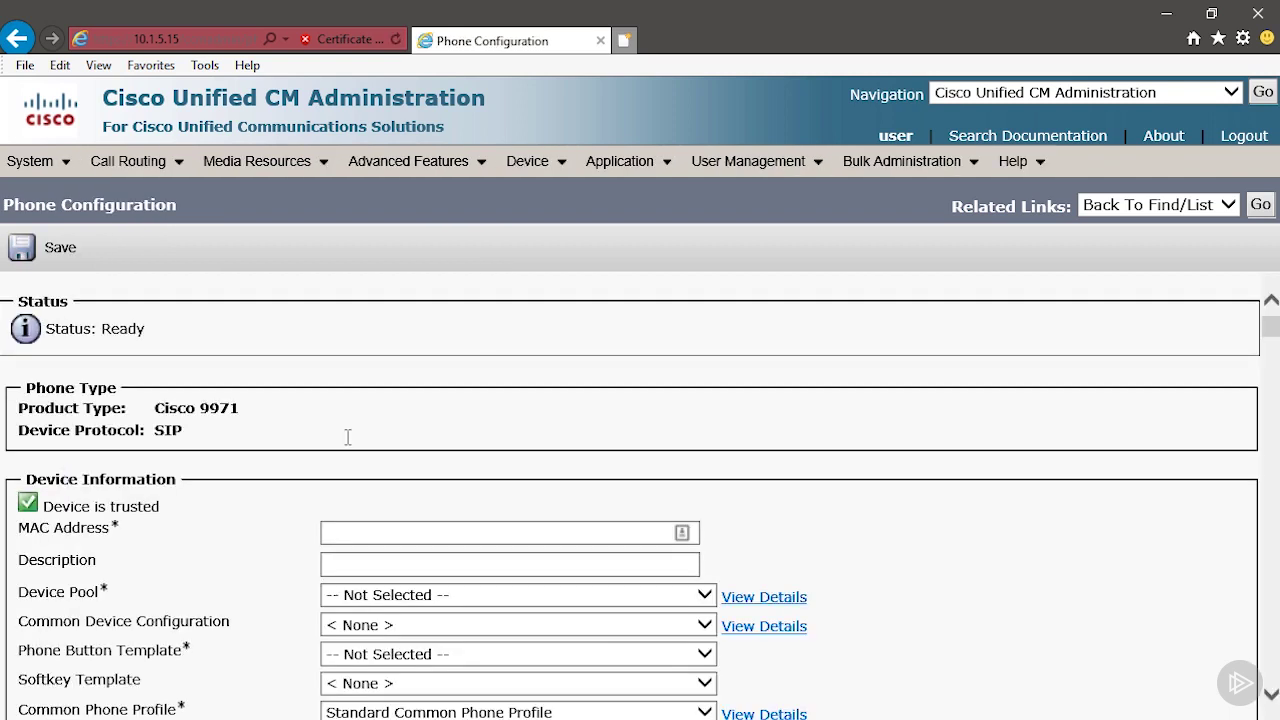
{"action": "scroll", "coordinate": [352, 403], "scroll_direction": "down", "scroll_amount": 1}
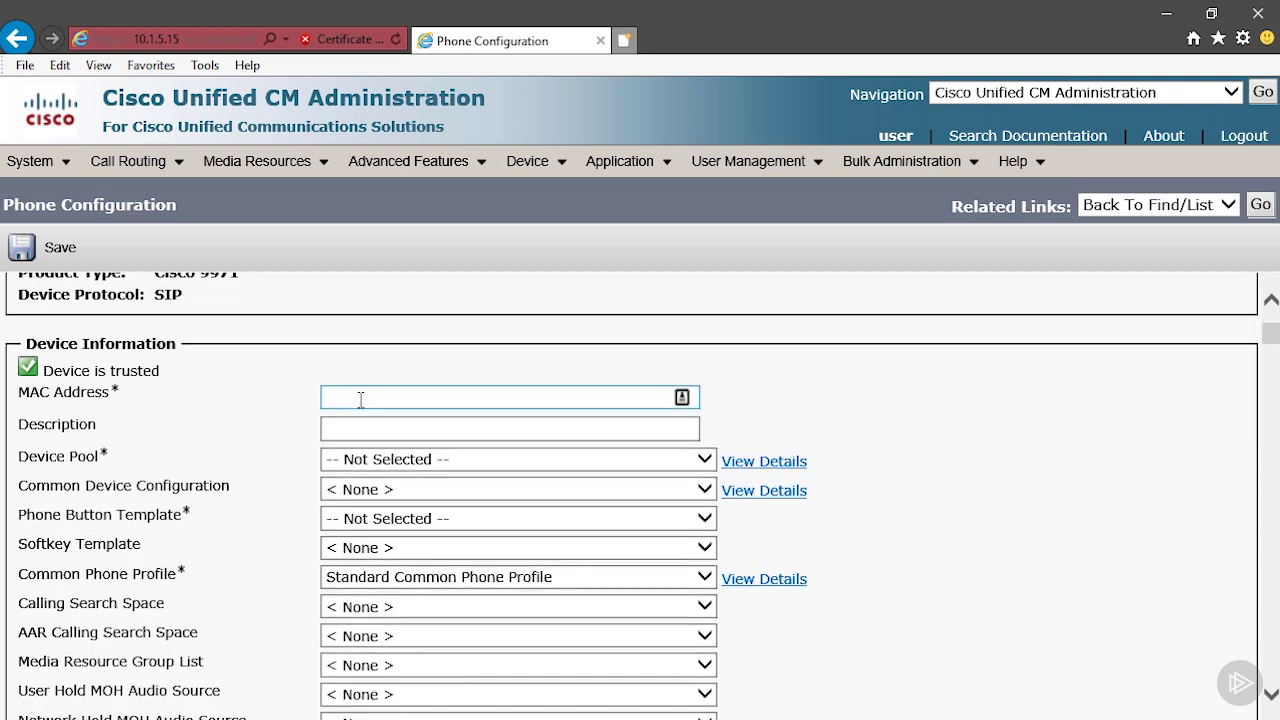
{"action": "left_click", "coordinate": [361, 399]}
{"action": "type", "text": "6CFA8994FE56"}
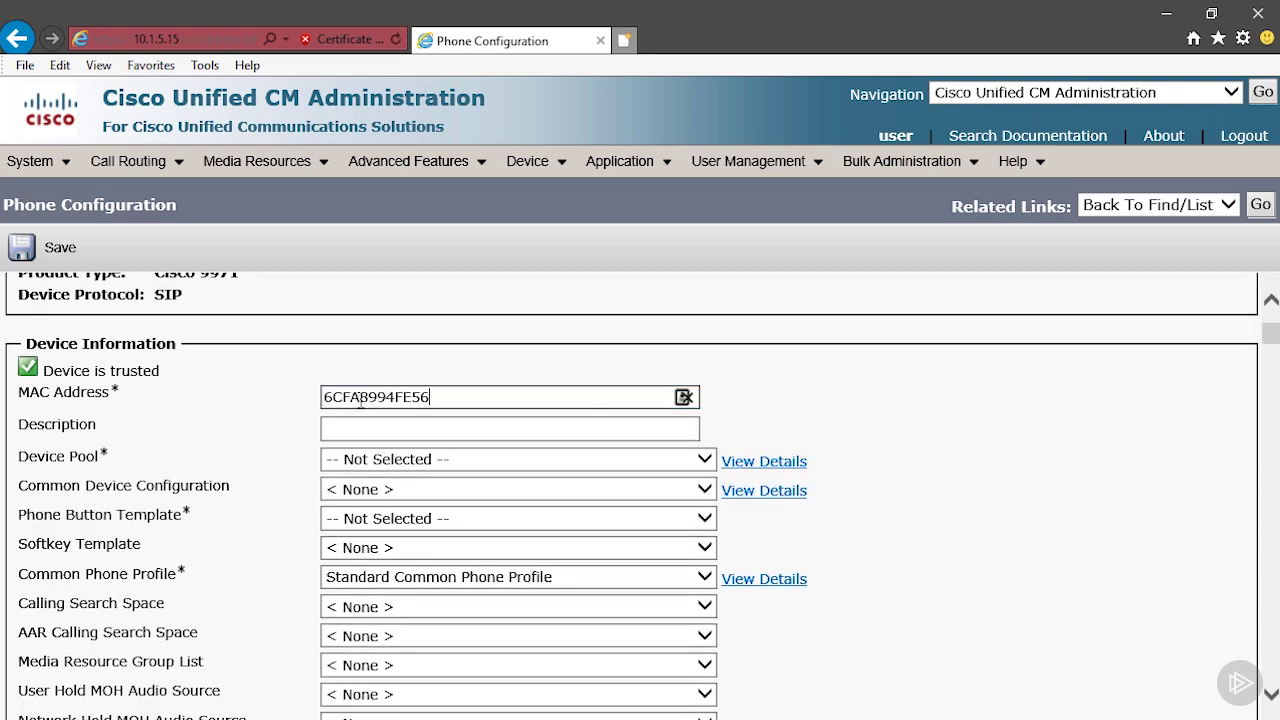
{"action": "left_click", "coordinate": [371, 434]}
{"action": "left_click_drag", "start_coordinate": [458, 432], "coordinate": [86, 435]}
{"action": "left_click", "coordinate": [889, 396]}
{"action": "left_click_drag", "start_coordinate": [512, 431], "coordinate": [150, 454]}
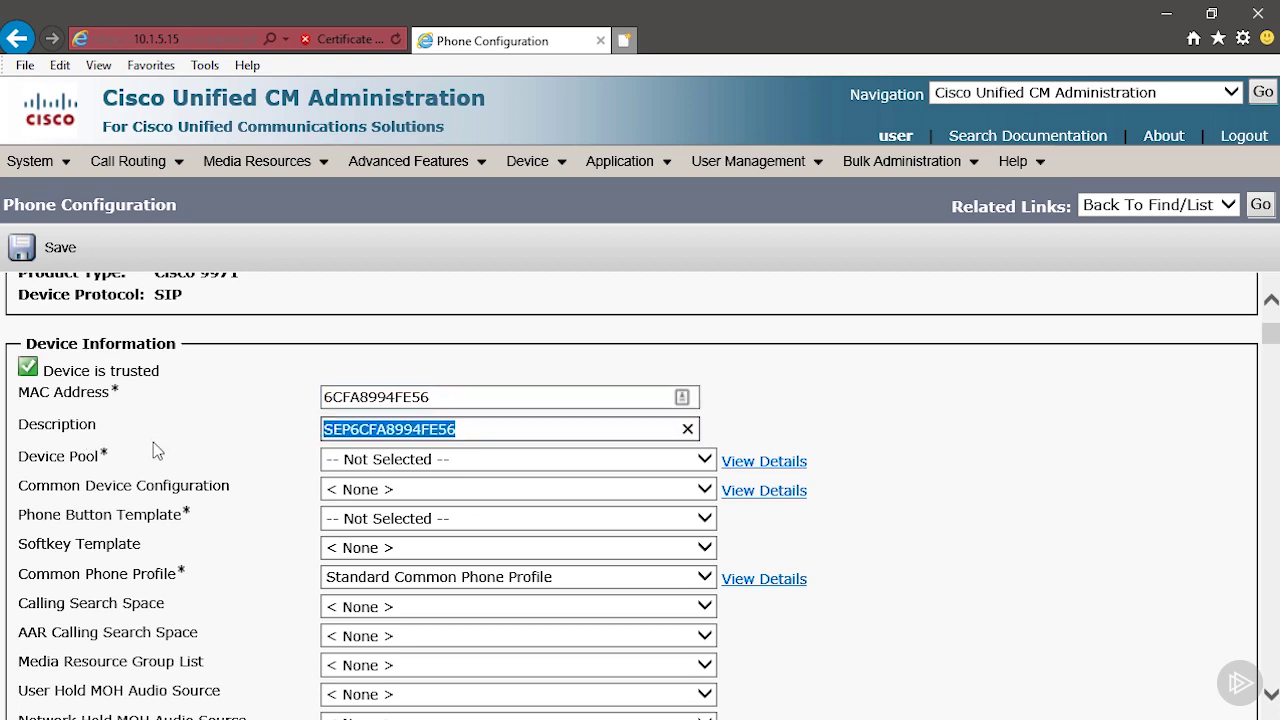
{"action": "type", "text": "SIP 9971 - 2001"}
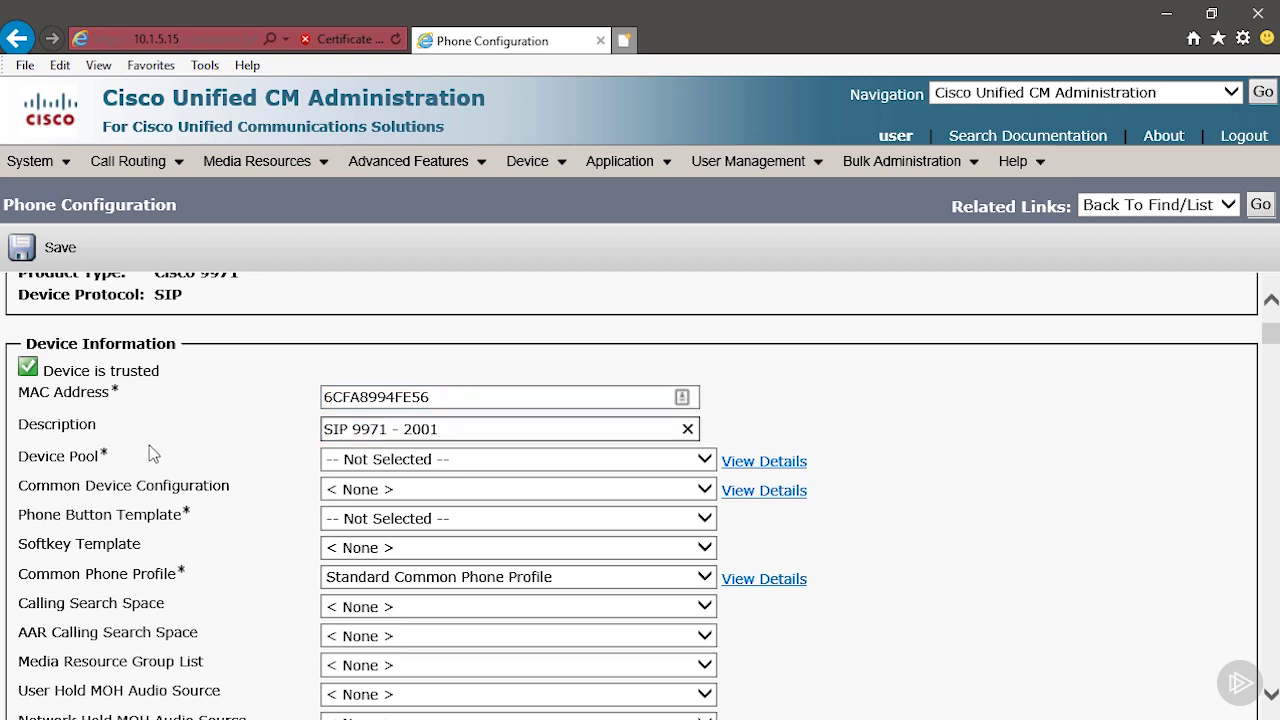
{"action": "left_click", "coordinate": [150, 452]}
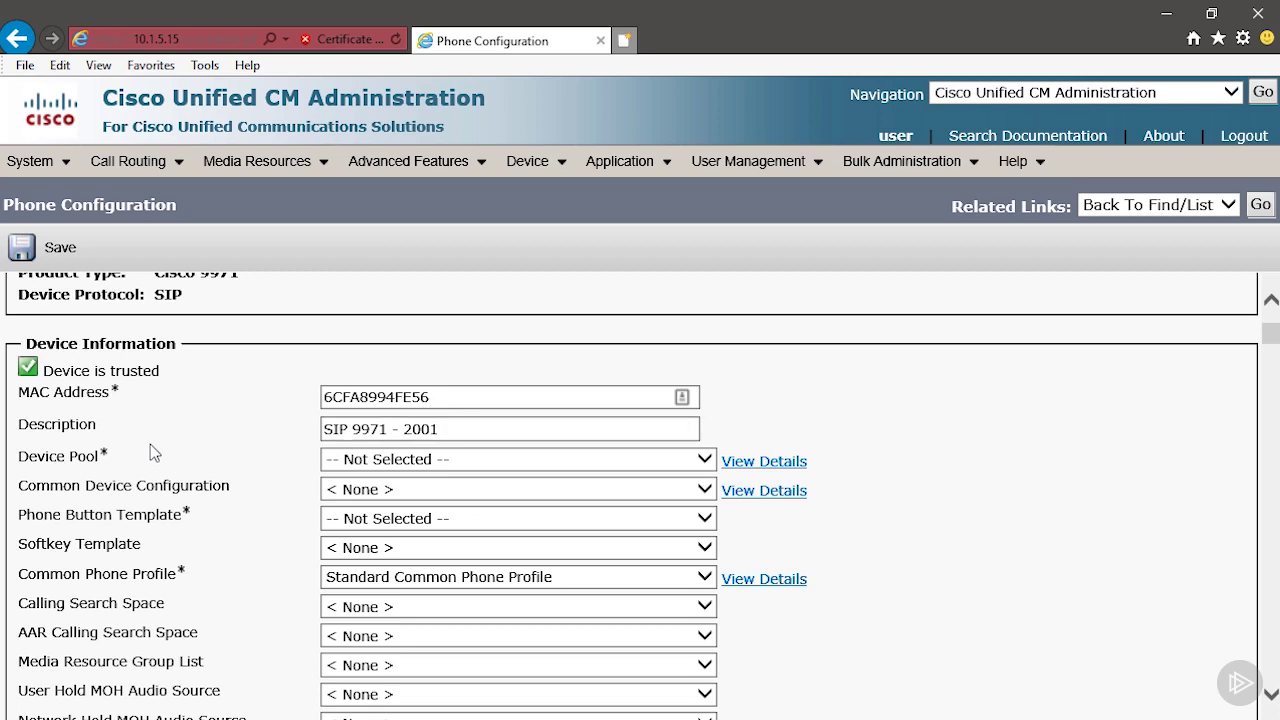
Step: Set Device Pool to Default and Phone Button Template to Standard 9971 SIP
{"action": "scroll", "coordinate": [150, 444], "scroll_direction": "down", "scroll_amount": 1}
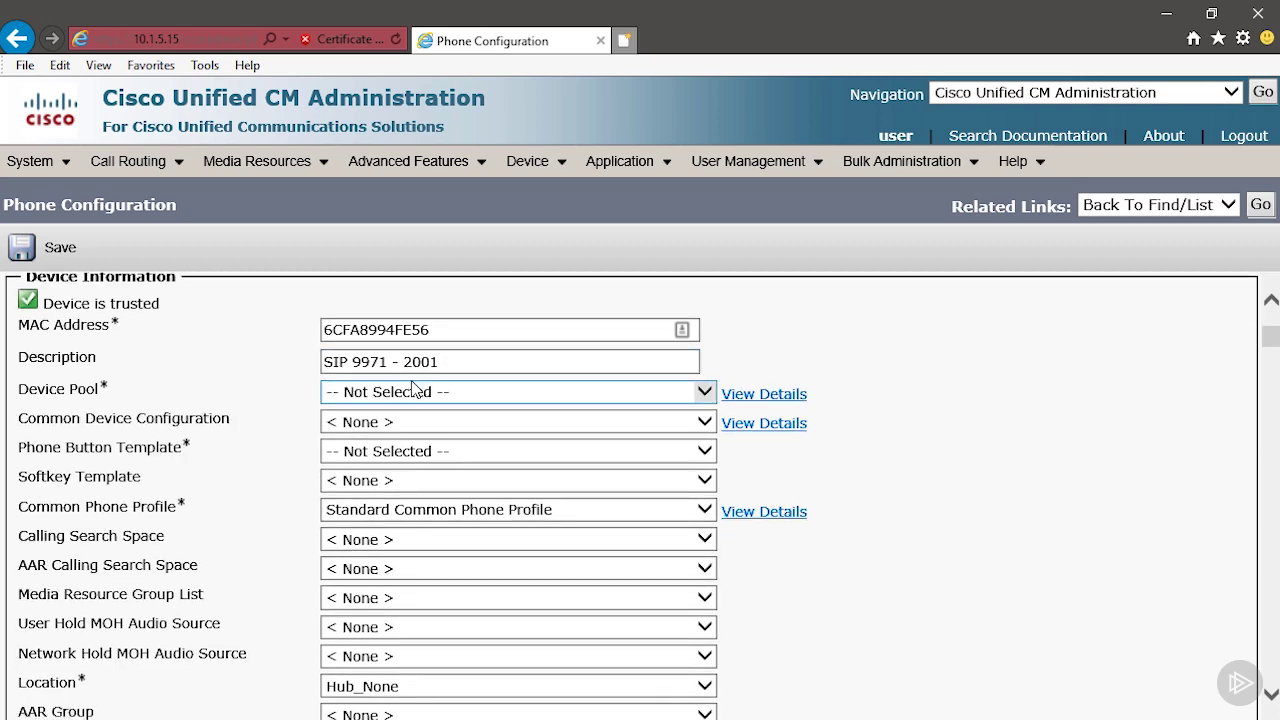
{"action": "left_click", "coordinate": [388, 397]}
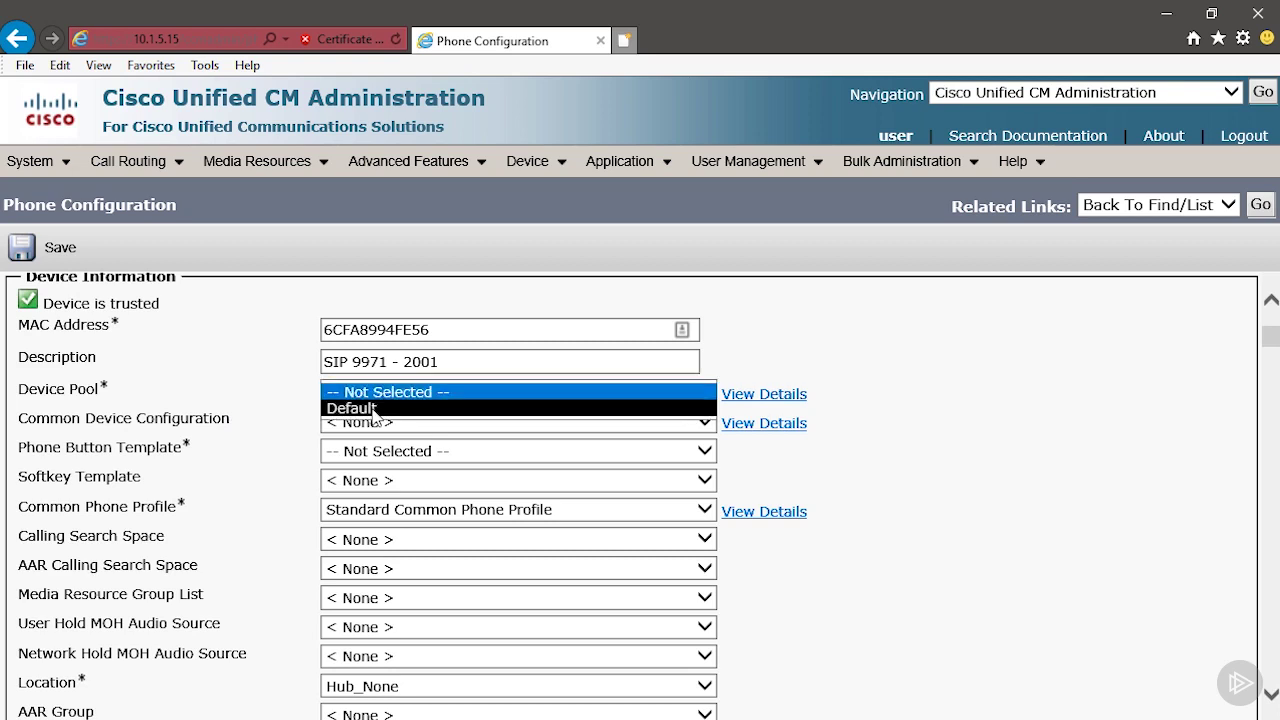
{"action": "left_click", "coordinate": [370, 406]}
{"action": "scroll", "coordinate": [287, 394], "scroll_direction": "down", "scroll_amount": 1}
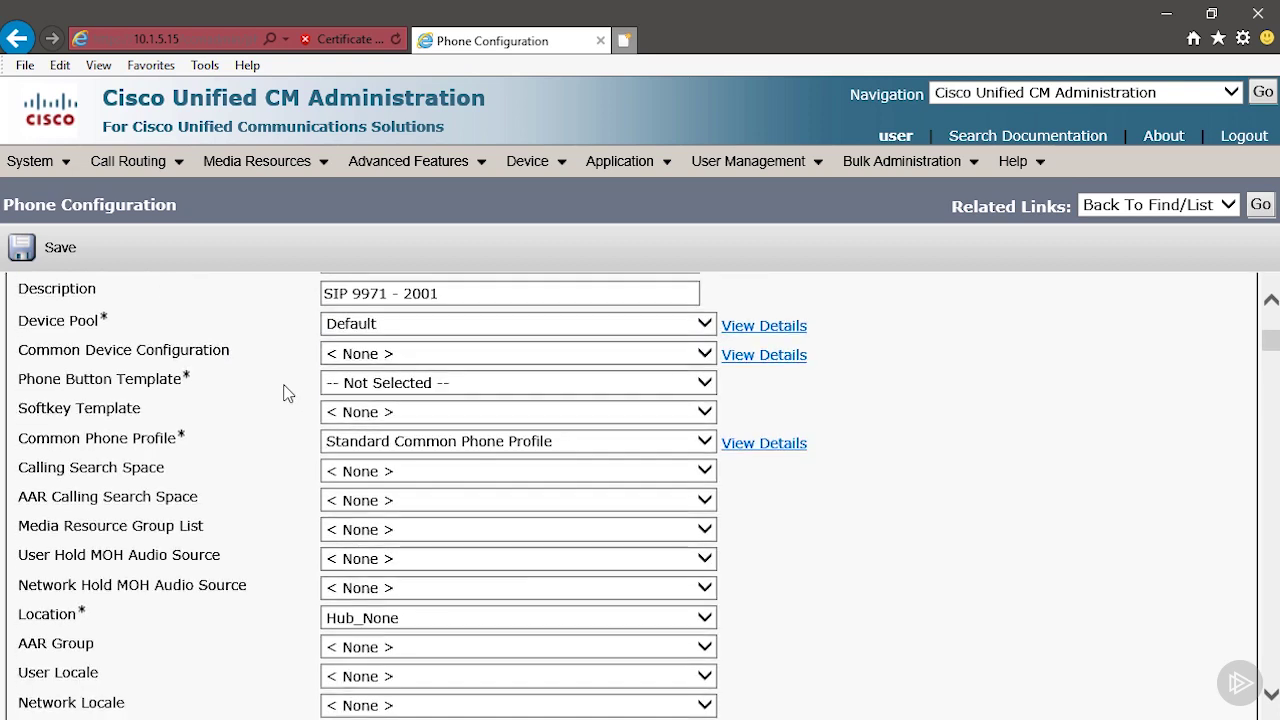
{"action": "left_click", "coordinate": [386, 385]}
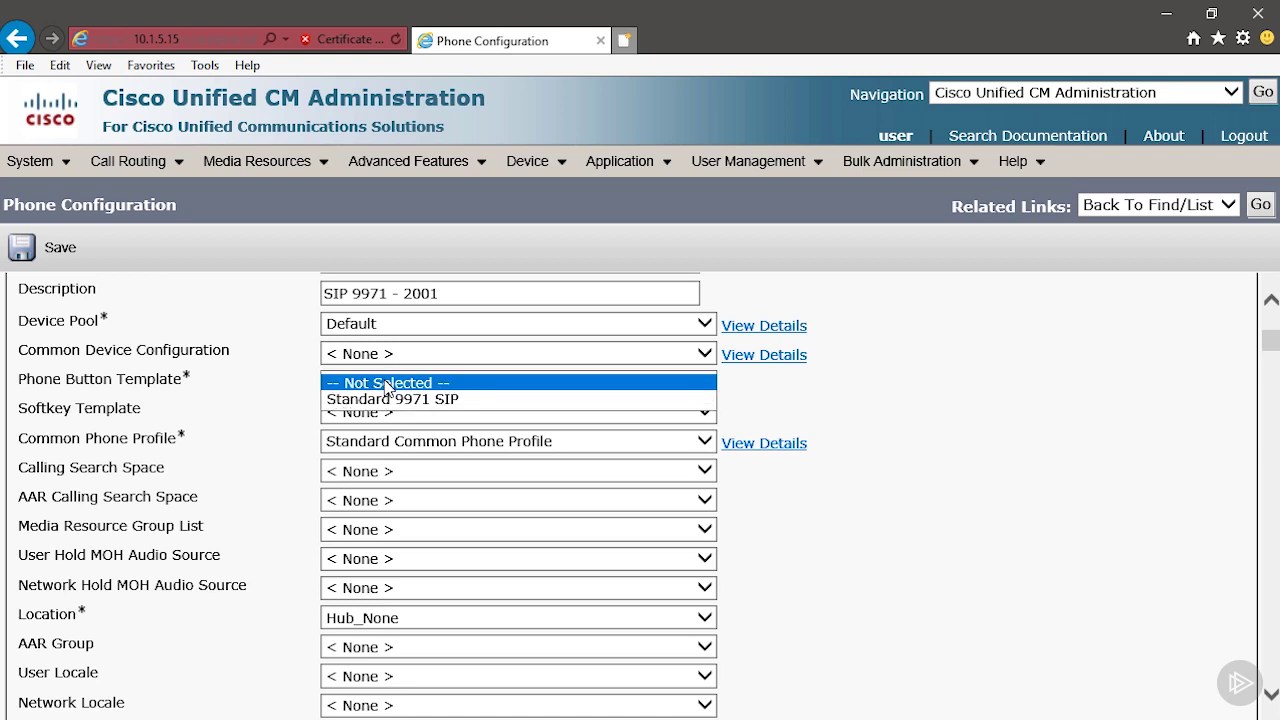
{"action": "left_click", "coordinate": [389, 396]}
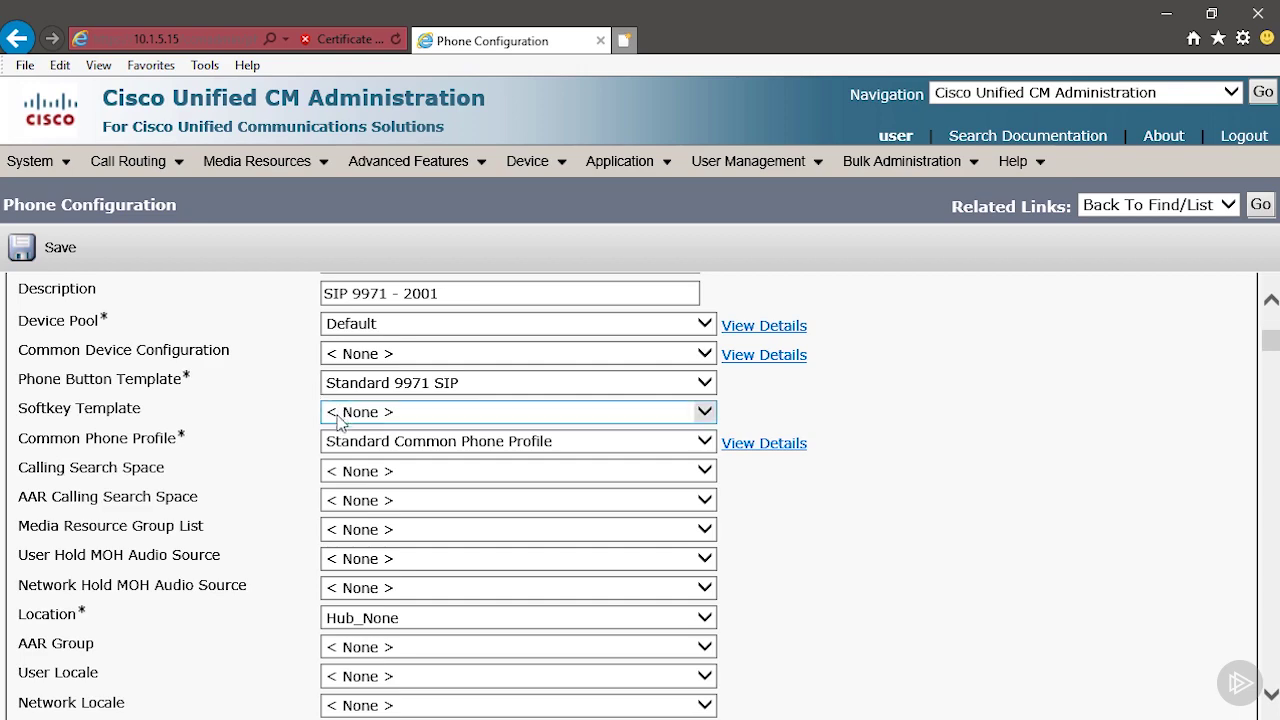
Step: Set the phone's Owner to Anonymous (Public/Shared Space)
{"action": "scroll", "coordinate": [277, 425], "scroll_direction": "down", "scroll_amount": 3}
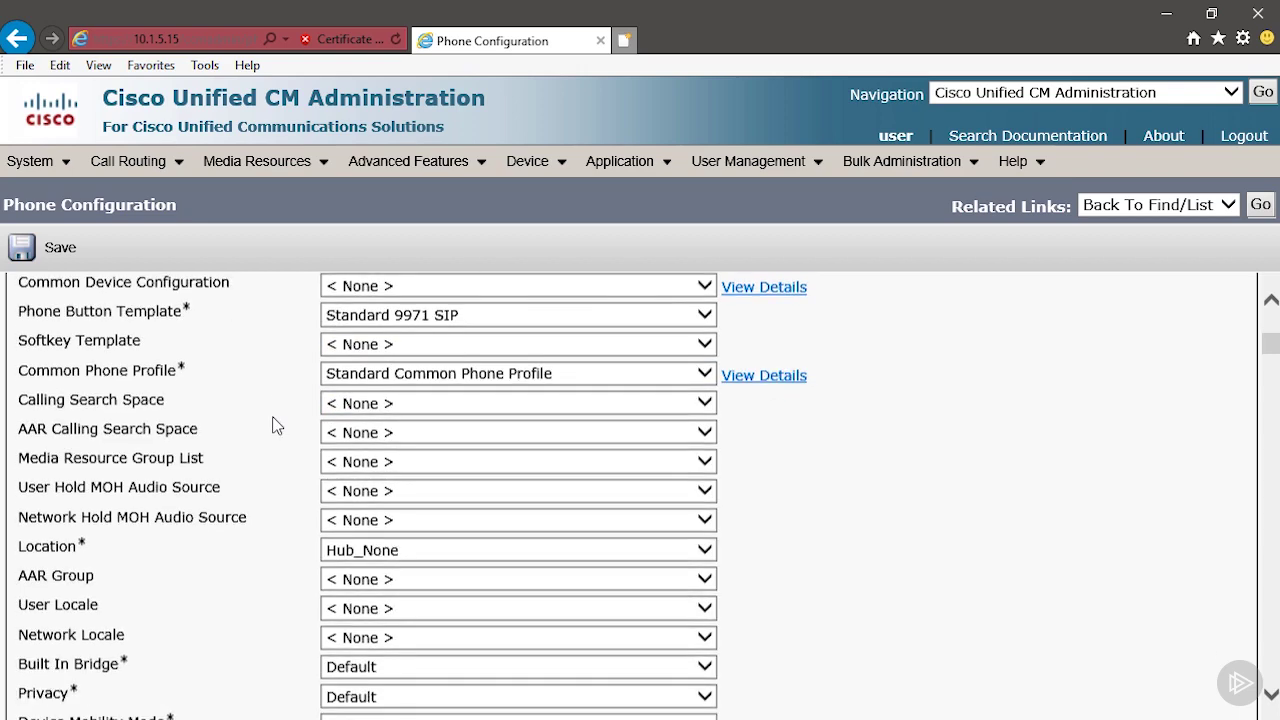
{"action": "scroll", "coordinate": [275, 426], "scroll_direction": "down", "scroll_amount": 3}
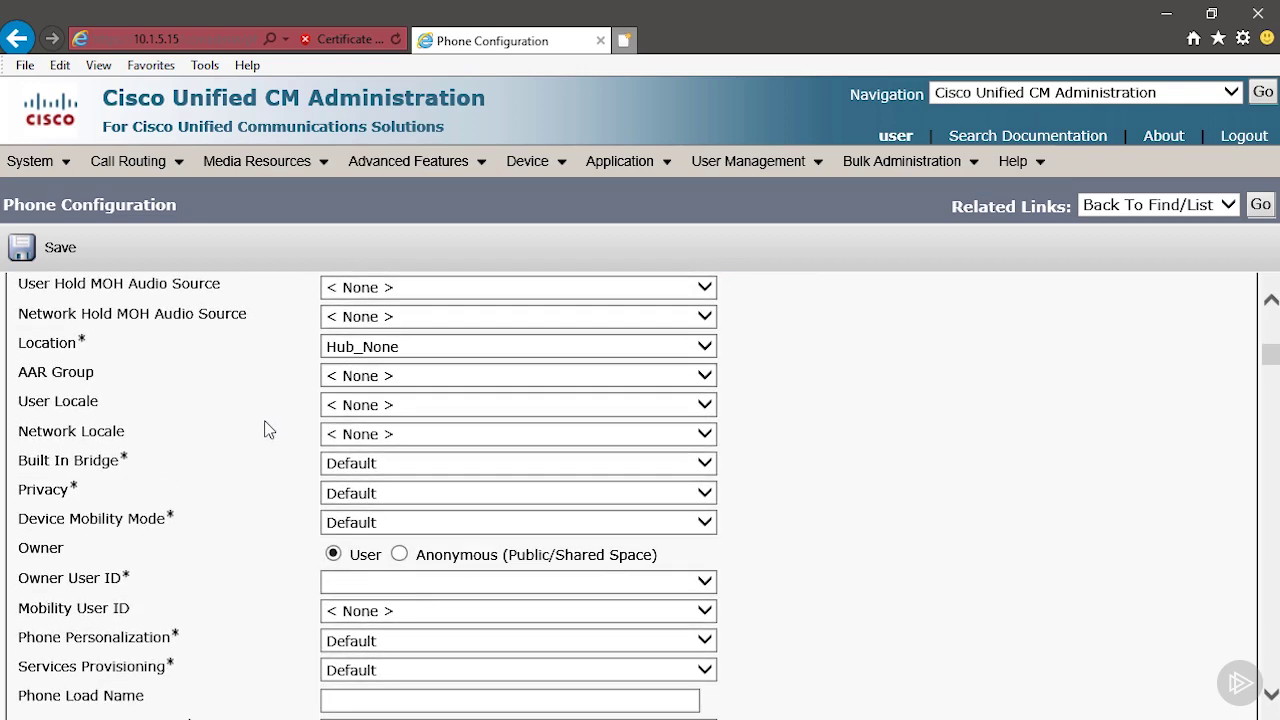
{"action": "scroll", "coordinate": [264, 422], "scroll_direction": "down", "scroll_amount": 3}
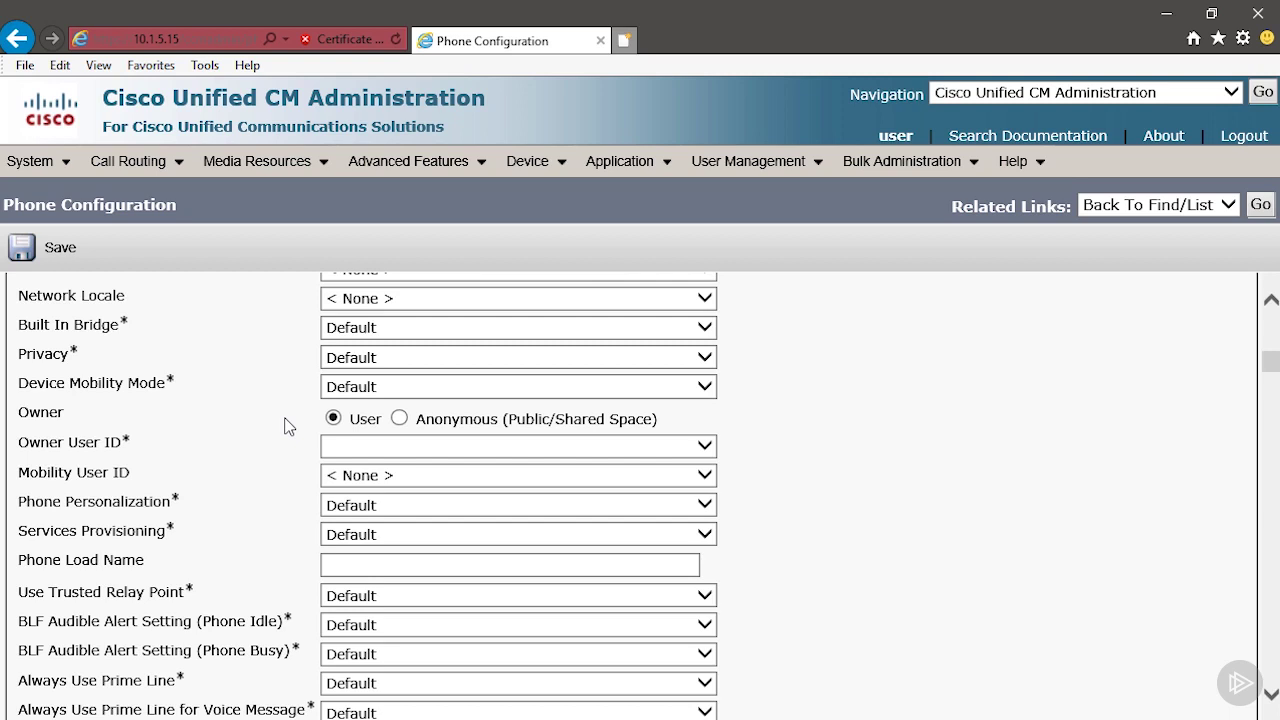
{"action": "key", "text": "Right"}
{"action": "scroll", "coordinate": [278, 459], "scroll_direction": "down", "scroll_amount": 10}
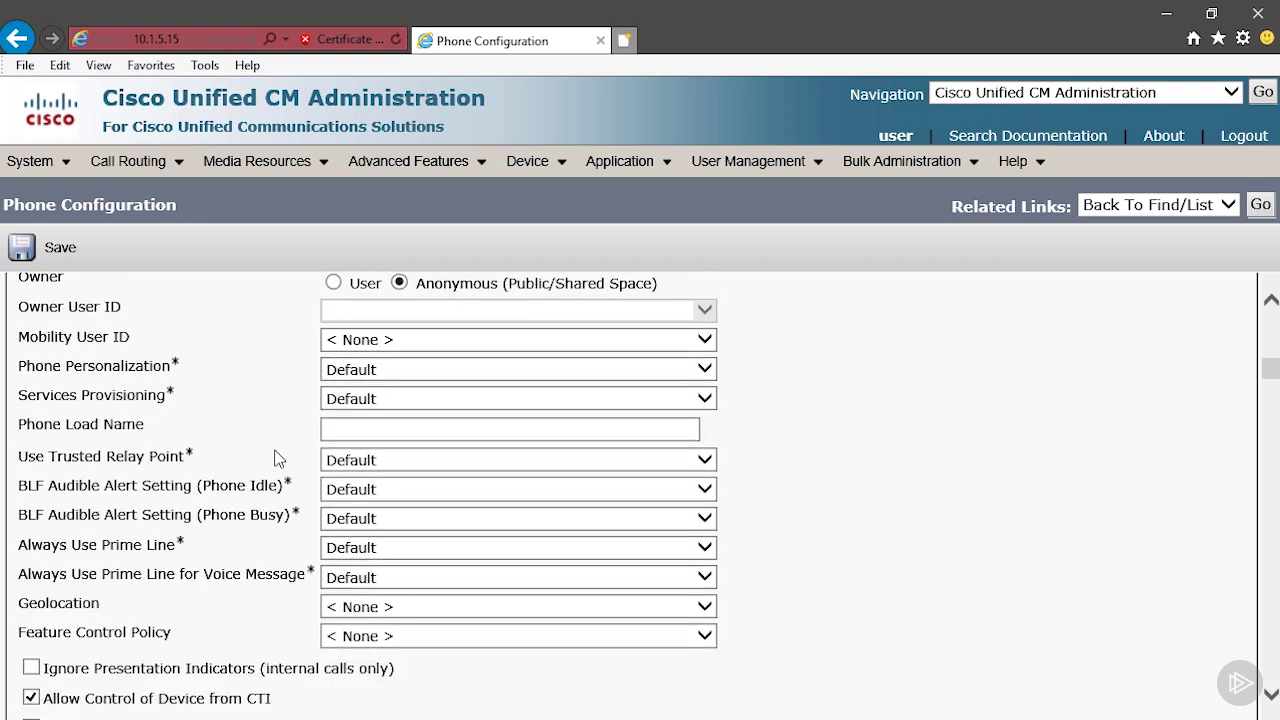
{"action": "scroll", "coordinate": [276, 450], "scroll_direction": "down", "scroll_amount": 3}
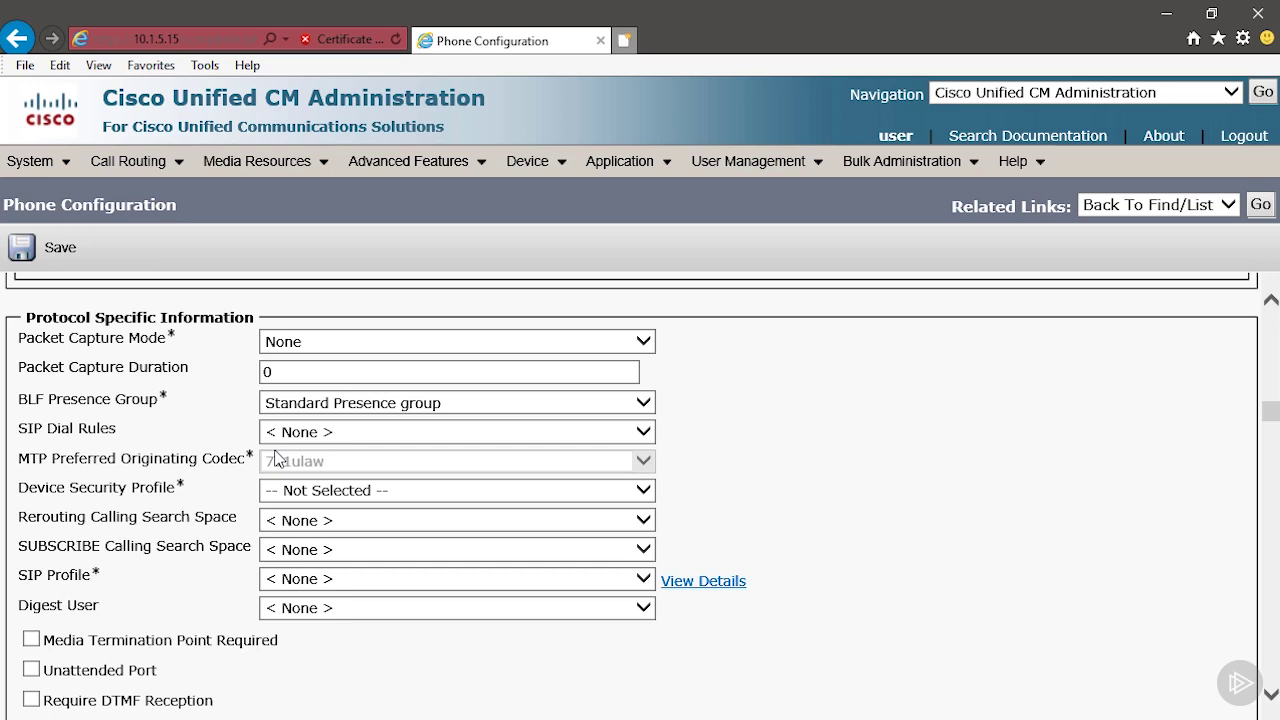
Step: Set Device Security Profile to Cisco 9971 - Standard SIP Non-Secure Profile and SIP Profile to Standard SIP Profile
{"action": "left_click", "coordinate": [322, 492]}
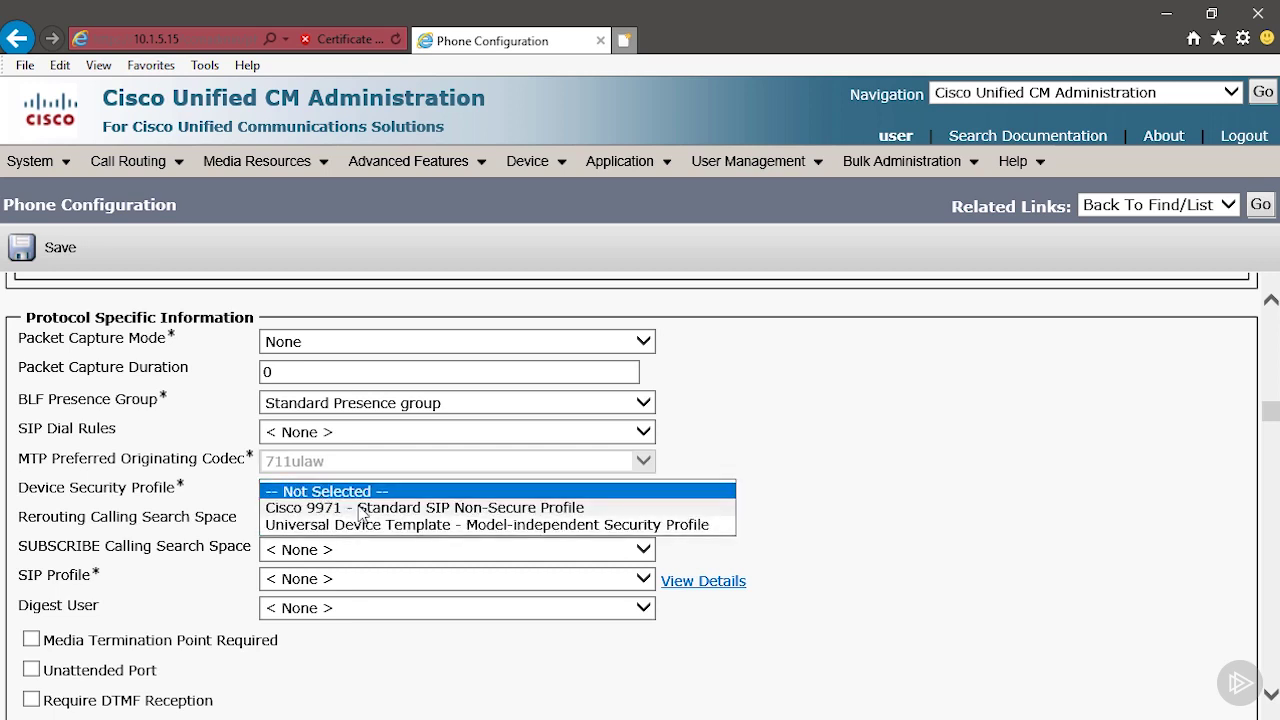
{"action": "left_click", "coordinate": [362, 508]}
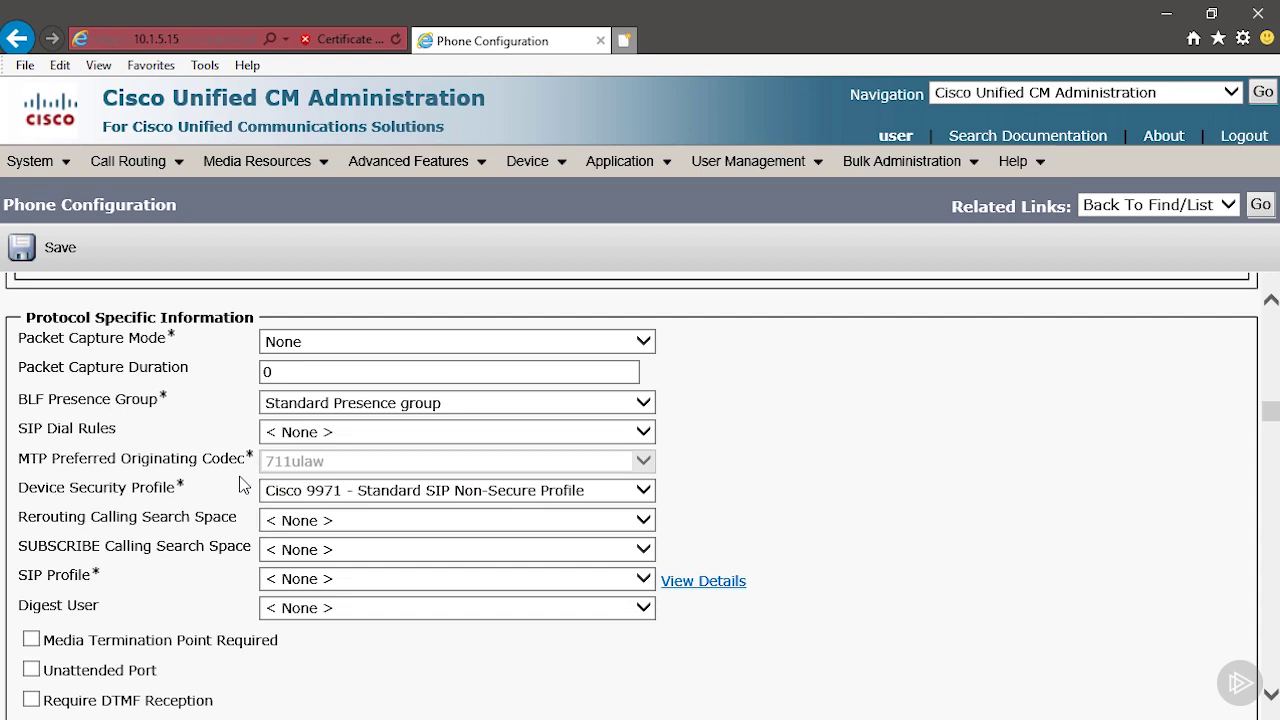
{"action": "left_click", "coordinate": [295, 587]}
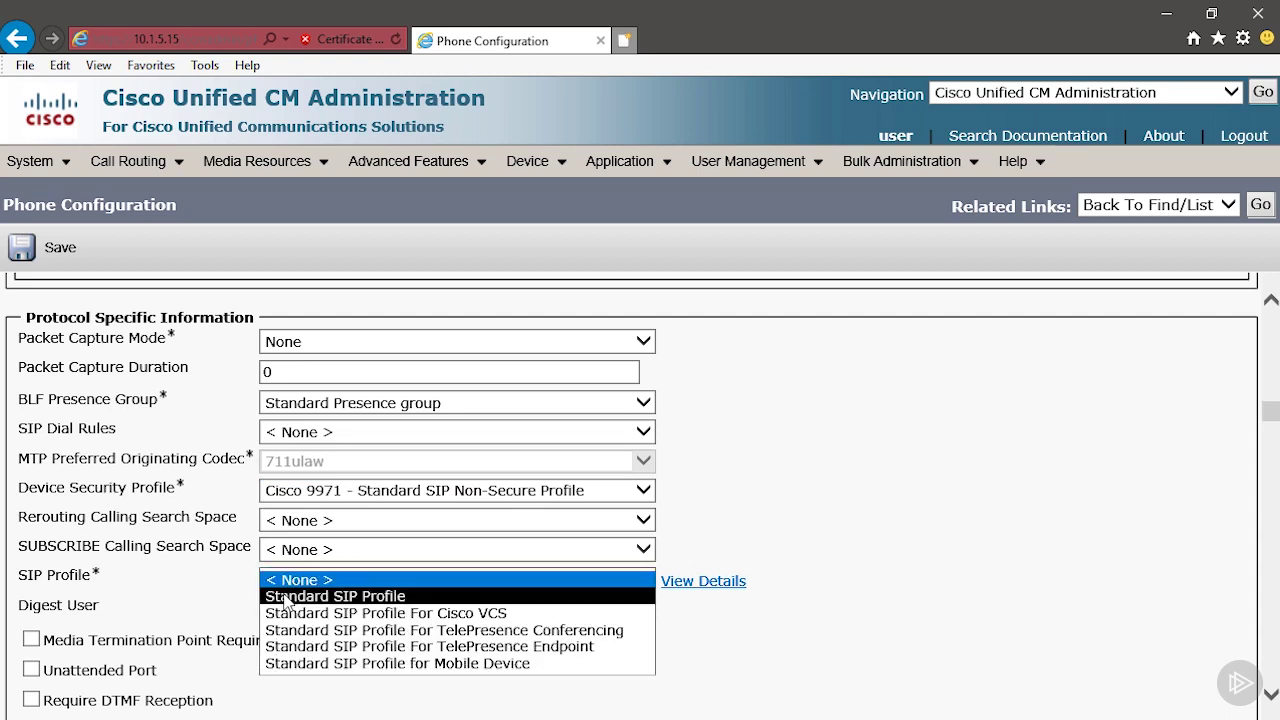
{"action": "left_click", "coordinate": [285, 598]}
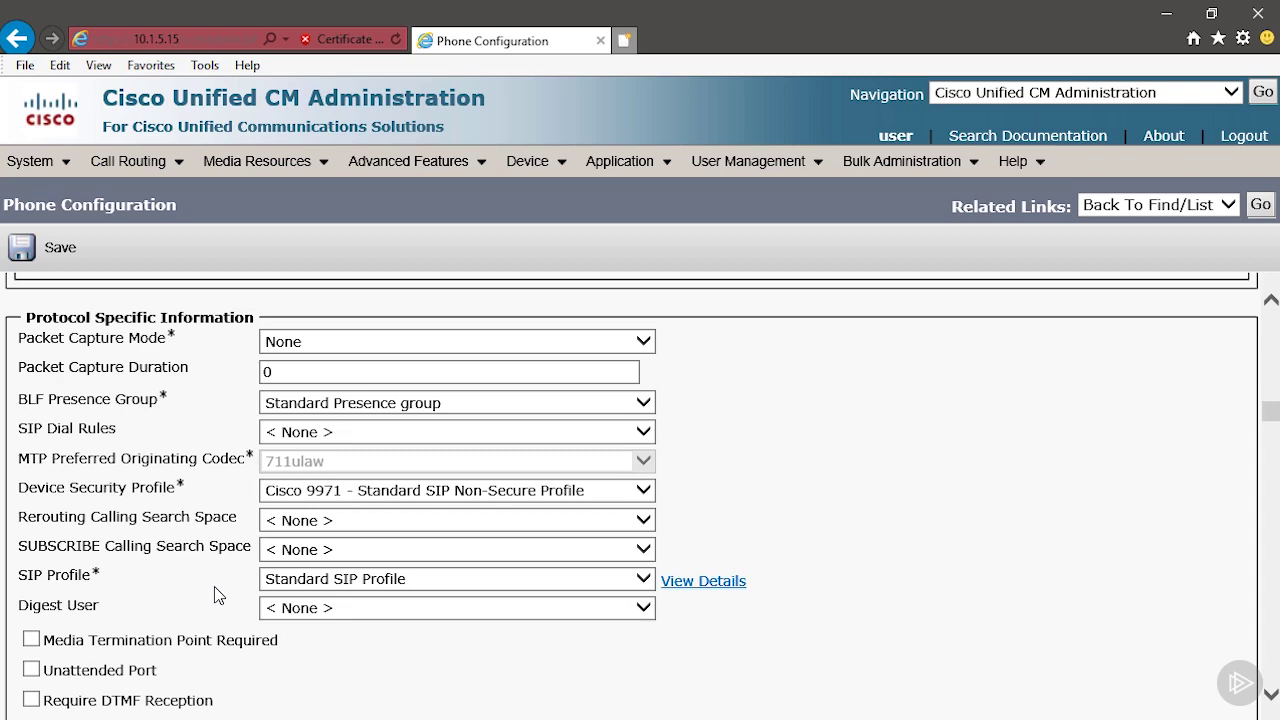
{"action": "scroll", "coordinate": [214, 586], "scroll_direction": "up", "scroll_amount": 15}
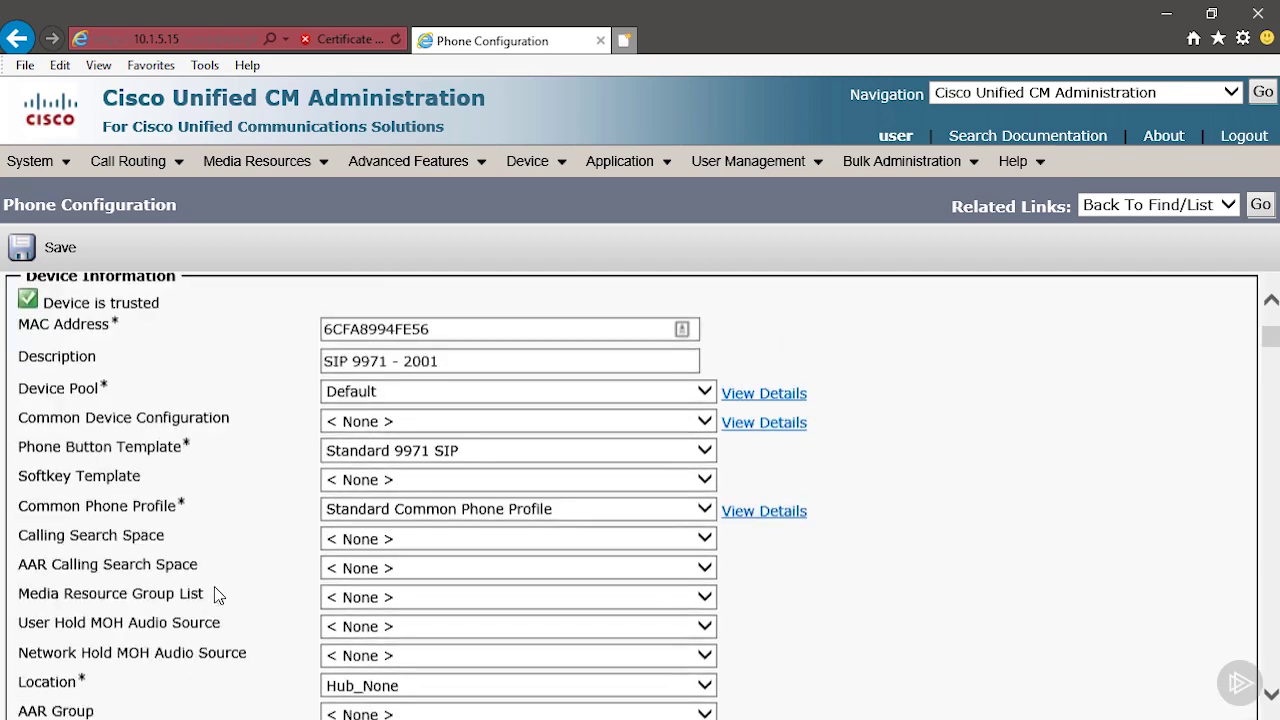
Step: Save the new Cisco 9971 phone and dismiss the Apply Config reminder
{"action": "left_click", "coordinate": [52, 250]}
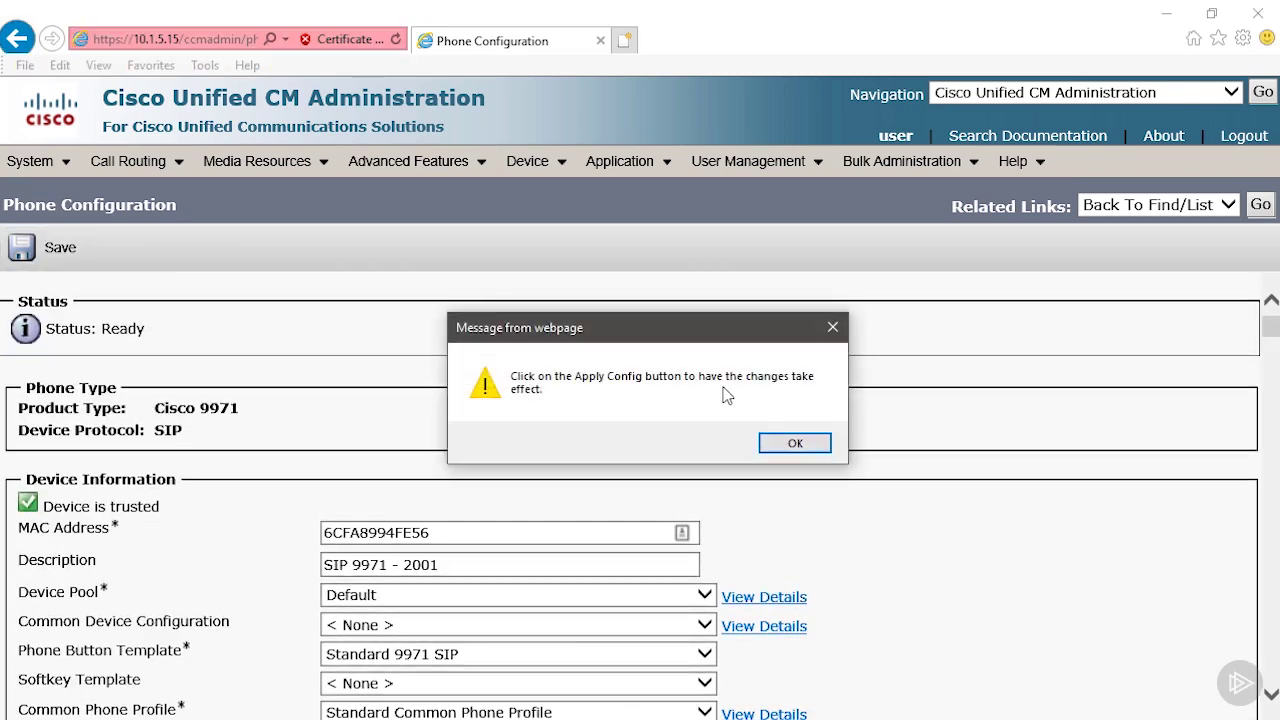
{"action": "left_click", "coordinate": [795, 445]}
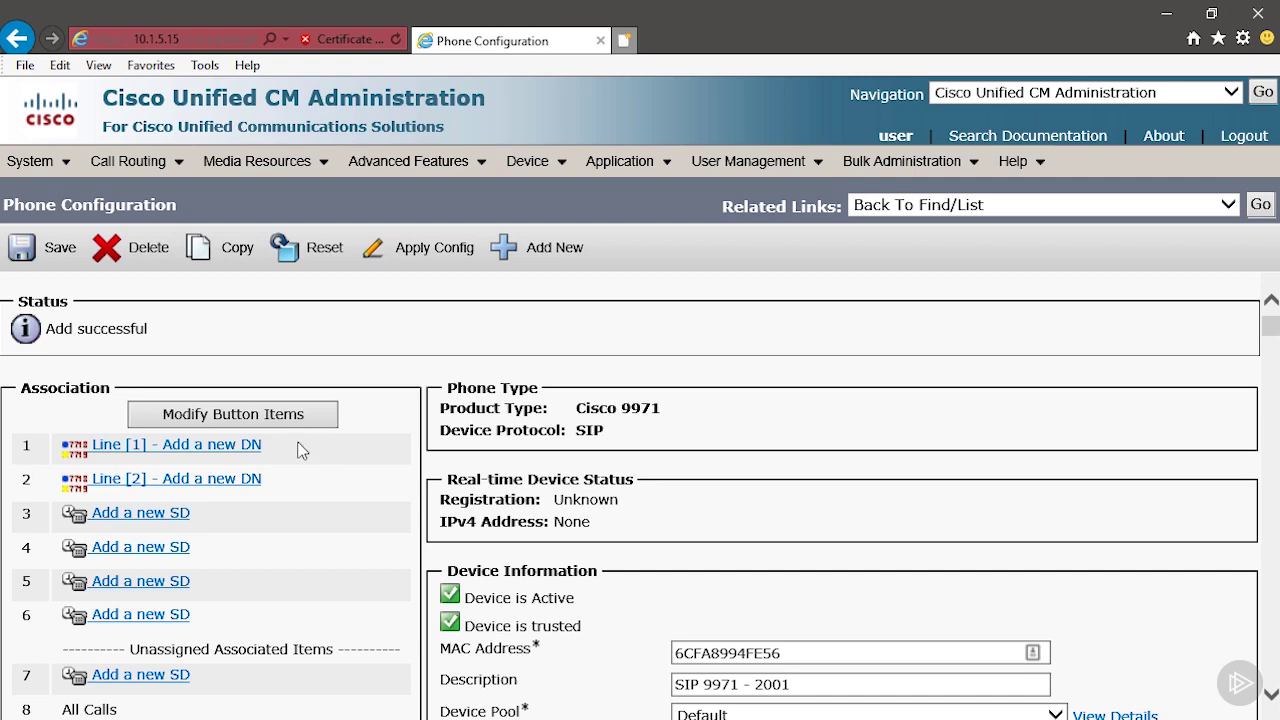
Step: Add directory number 2001 to the phone's Line 1 and let the page refresh
{"action": "left_click", "coordinate": [207, 450]}
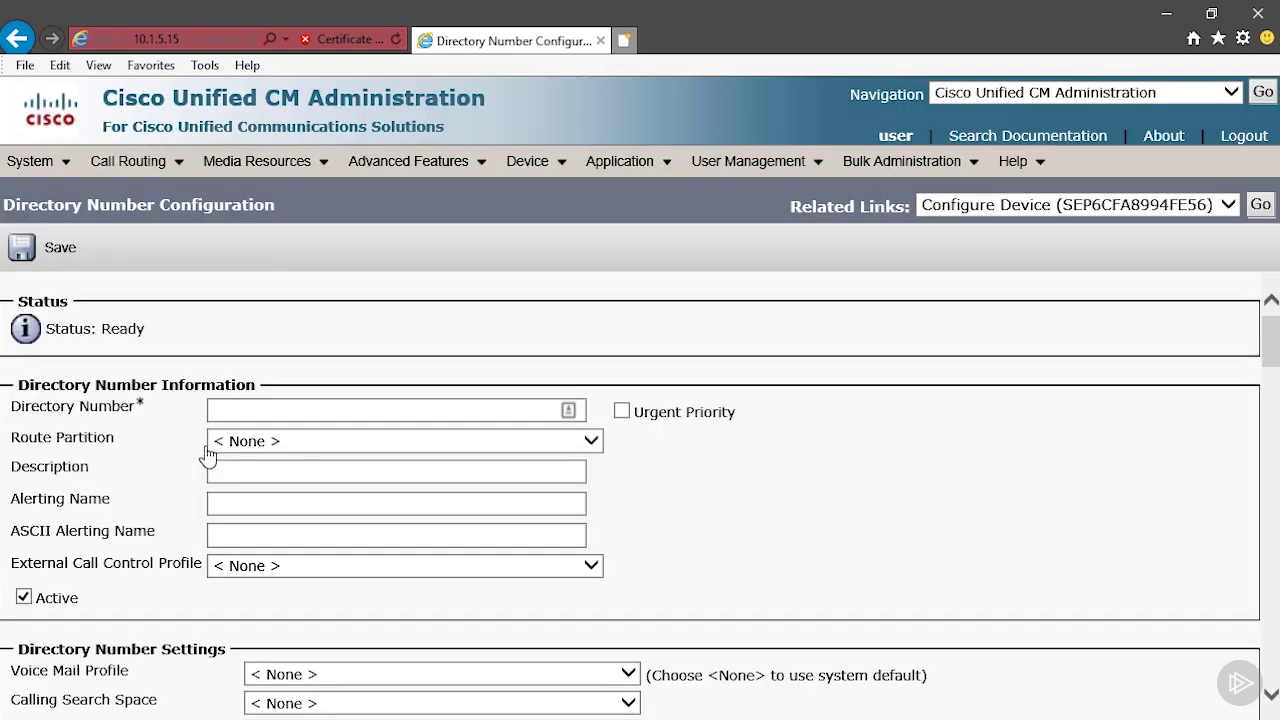
{"action": "left_click", "coordinate": [238, 406]}
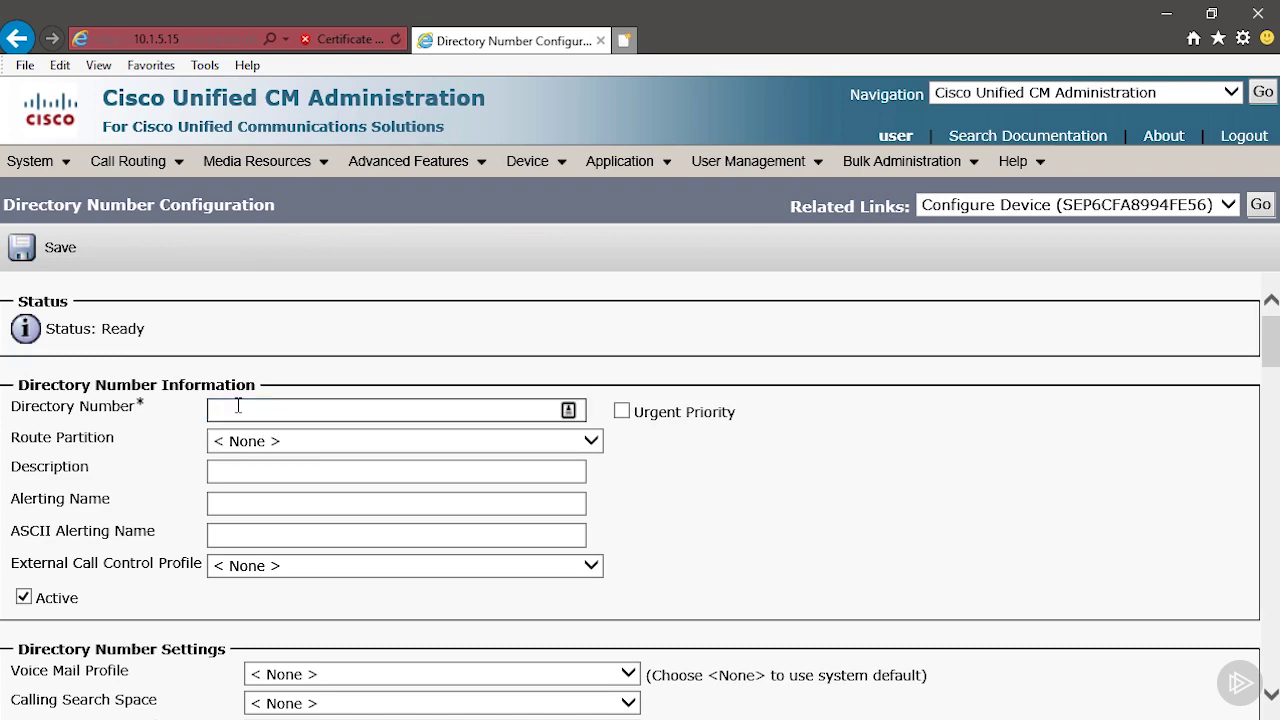
{"action": "type", "text": "2001"}
{"action": "left_click_drag", "start_coordinate": [256, 412], "coordinate": [240, 433]}
{"action": "left_click", "coordinate": [62, 262]}
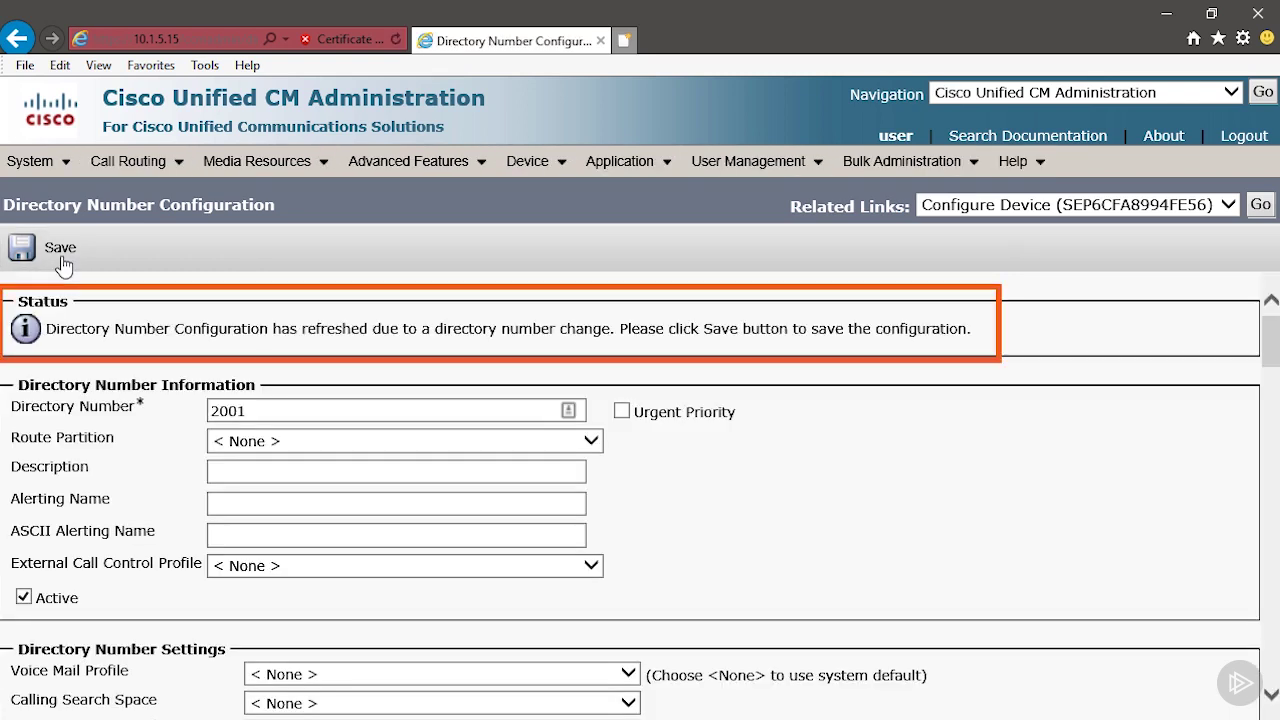
{"action": "left_click", "coordinate": [1260, 204]}
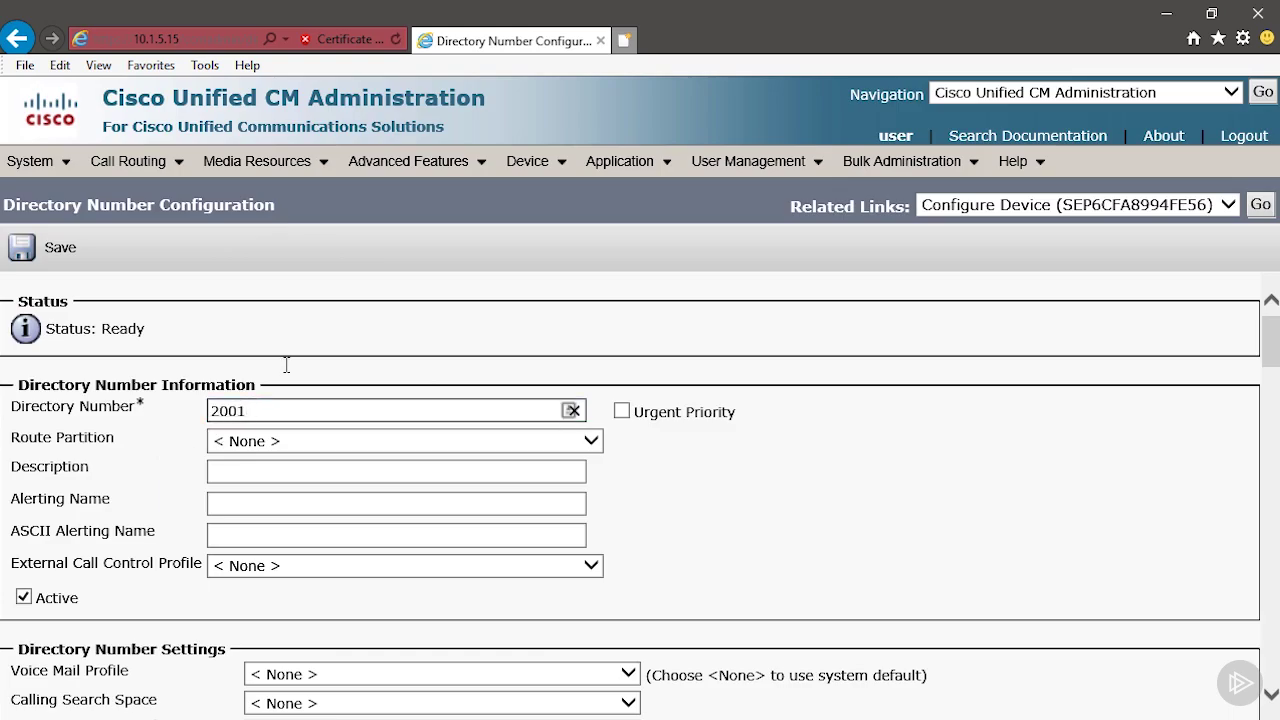
{"action": "left_click", "coordinate": [853, 409]}
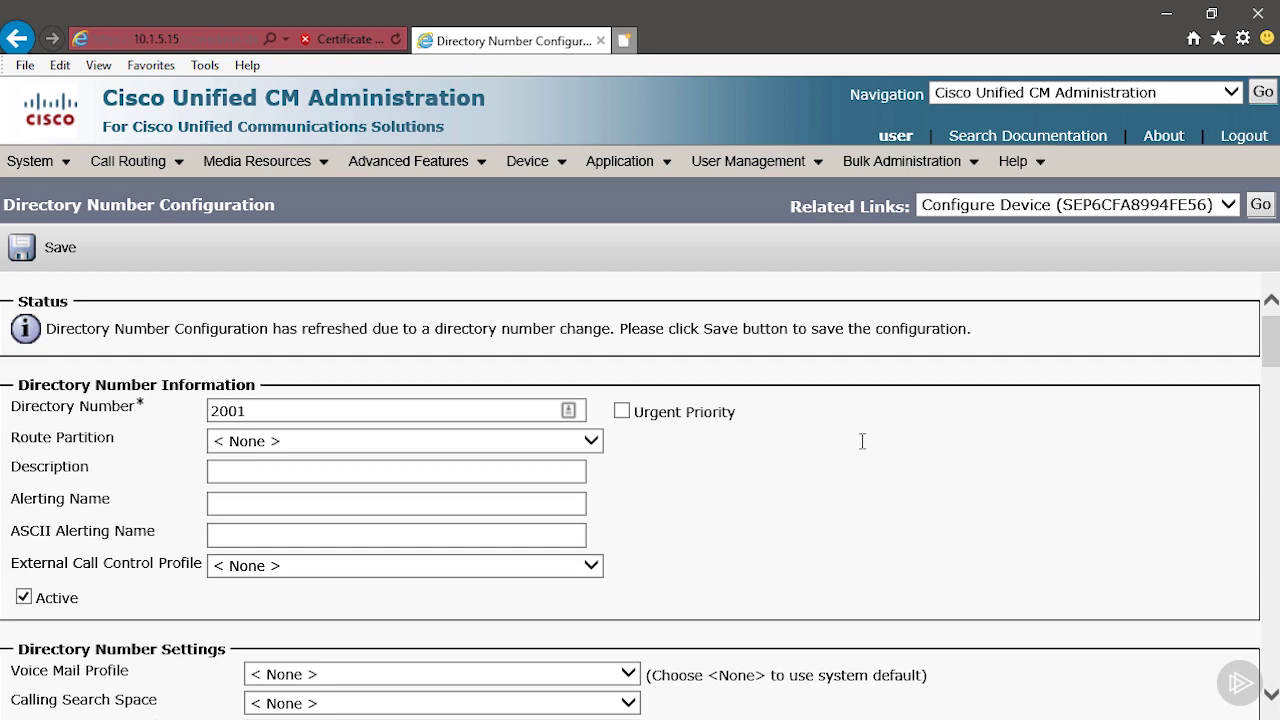
Step: Set the directory number's Description to 2001
{"action": "scroll", "coordinate": [862, 441], "scroll_direction": "down", "scroll_amount": 1}
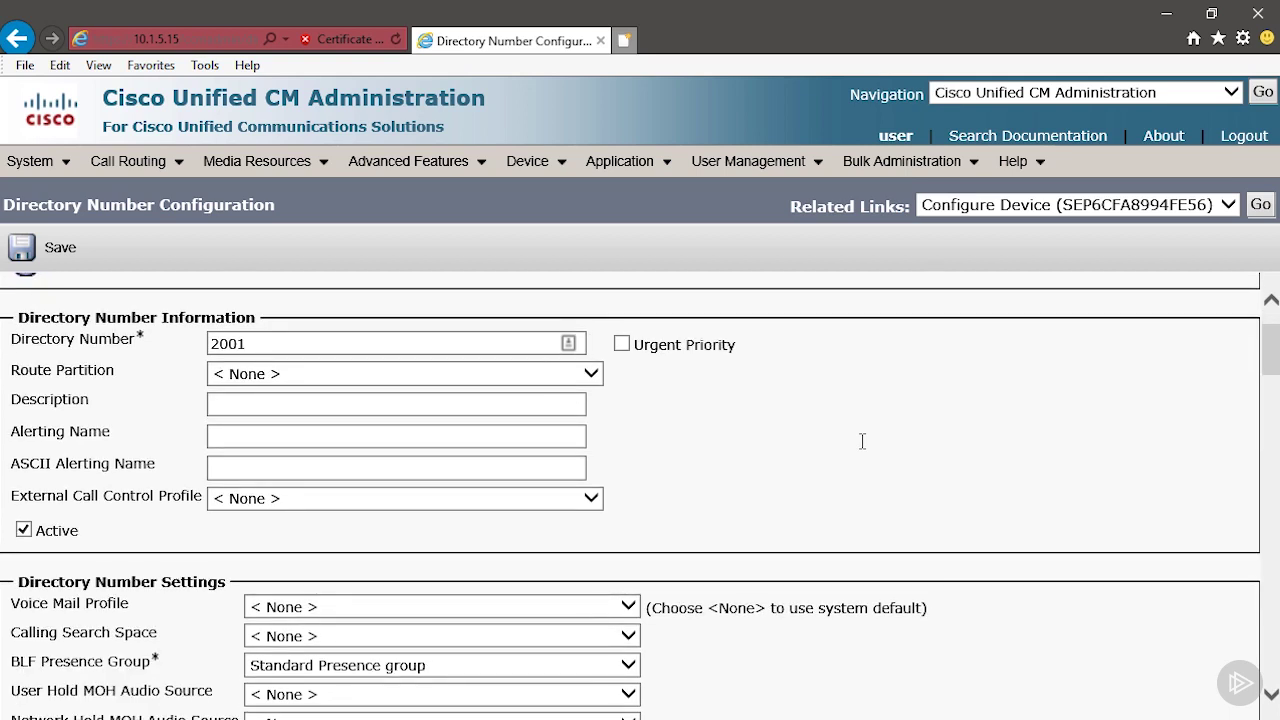
{"action": "left_click", "coordinate": [247, 409]}
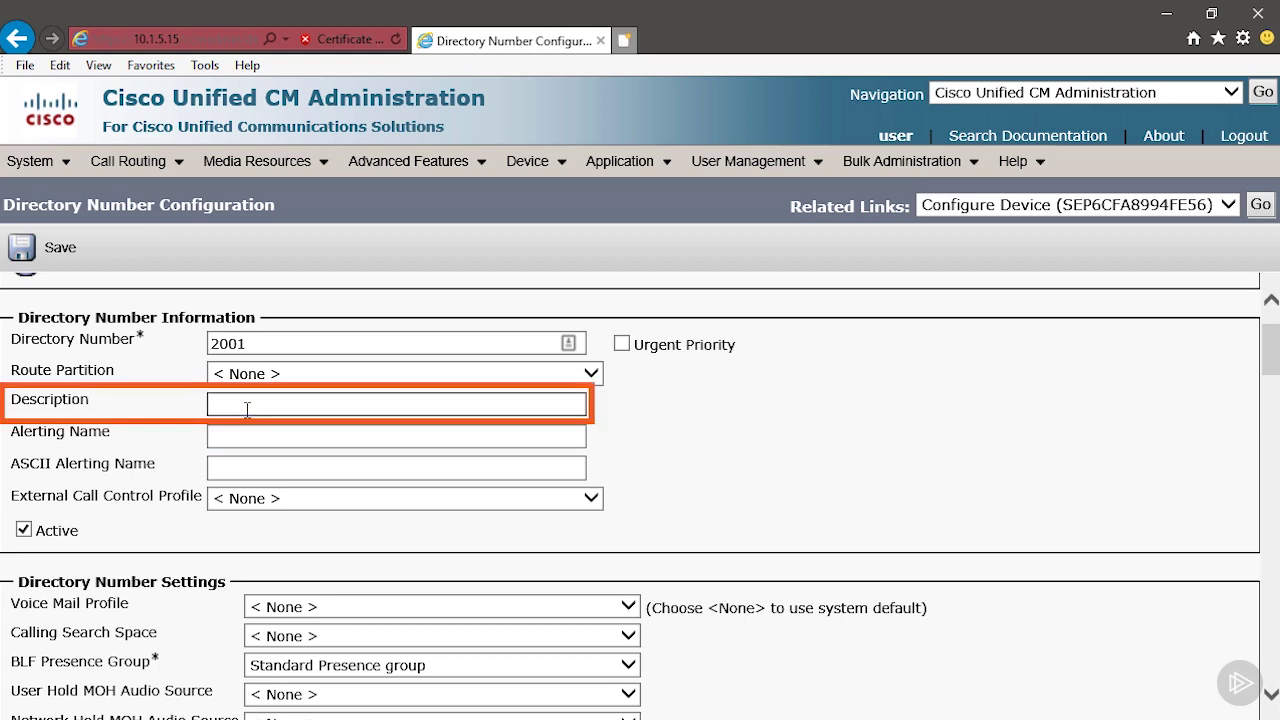
{"action": "type", "text": "2001"}
{"action": "key", "text": "Tab"}
{"action": "left_click", "coordinate": [242, 436]}
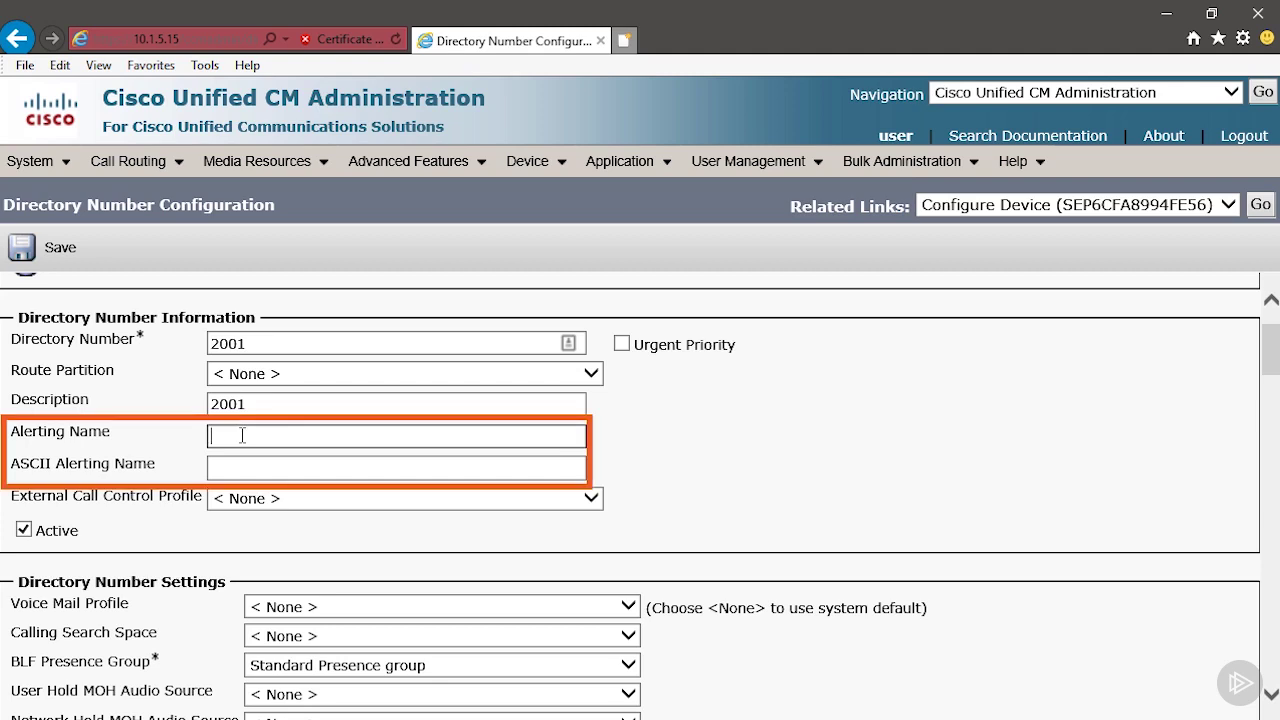
Step: Leave the Voice Mail forwarding boxes for busy and unanswered calls unticked
{"action": "scroll", "coordinate": [242, 436], "scroll_direction": "down", "scroll_amount": 7}
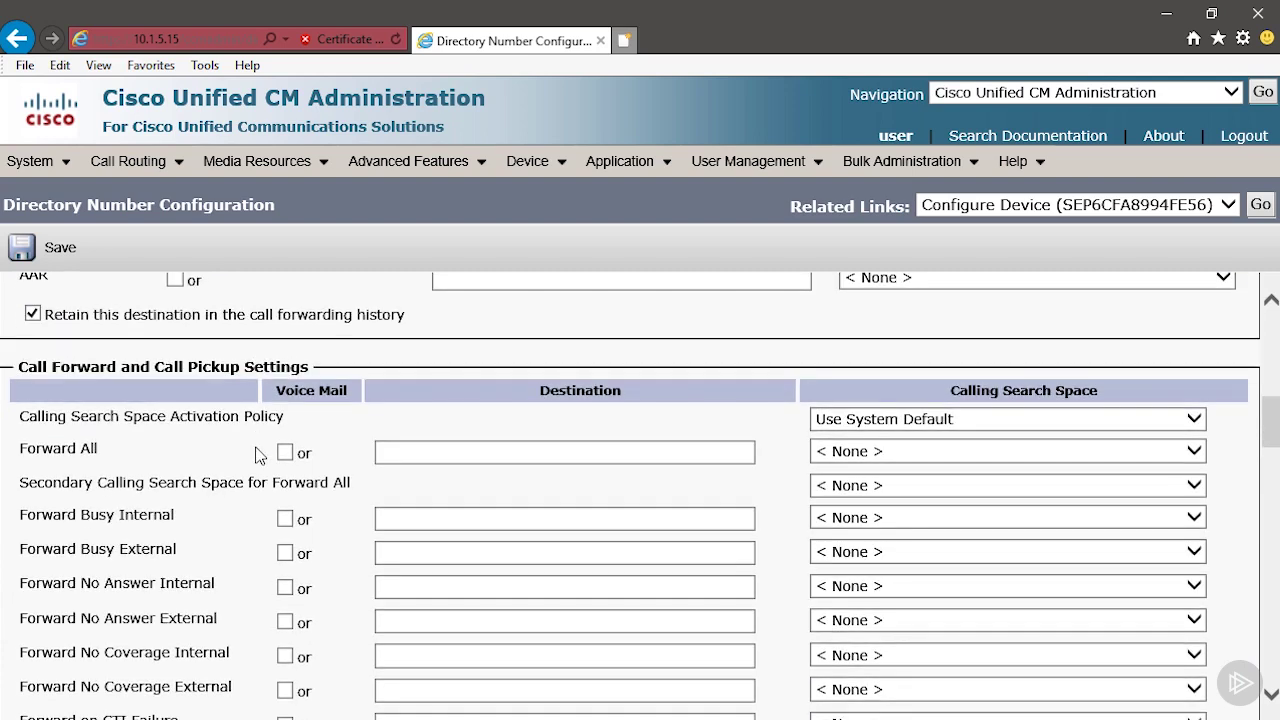
{"action": "scroll", "coordinate": [217, 457], "scroll_direction": "down", "scroll_amount": 1}
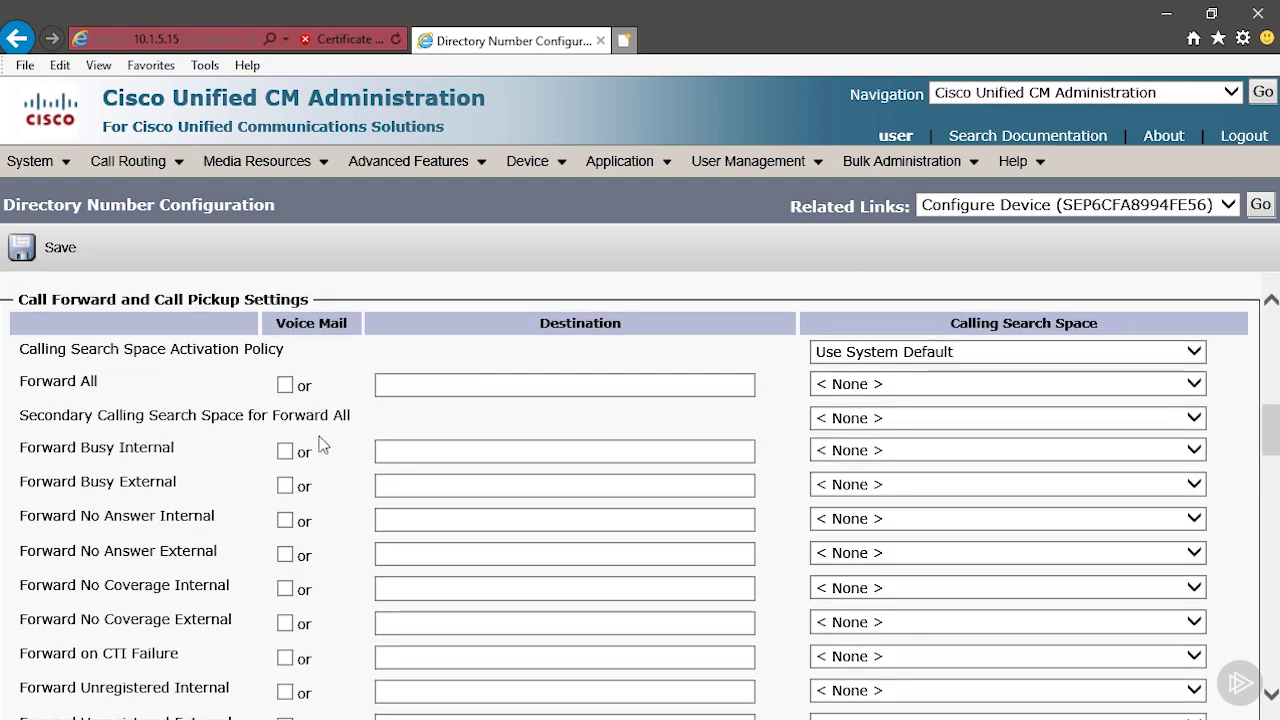
{"action": "left_click", "coordinate": [285, 455]}
{"action": "left_click", "coordinate": [285, 455]}
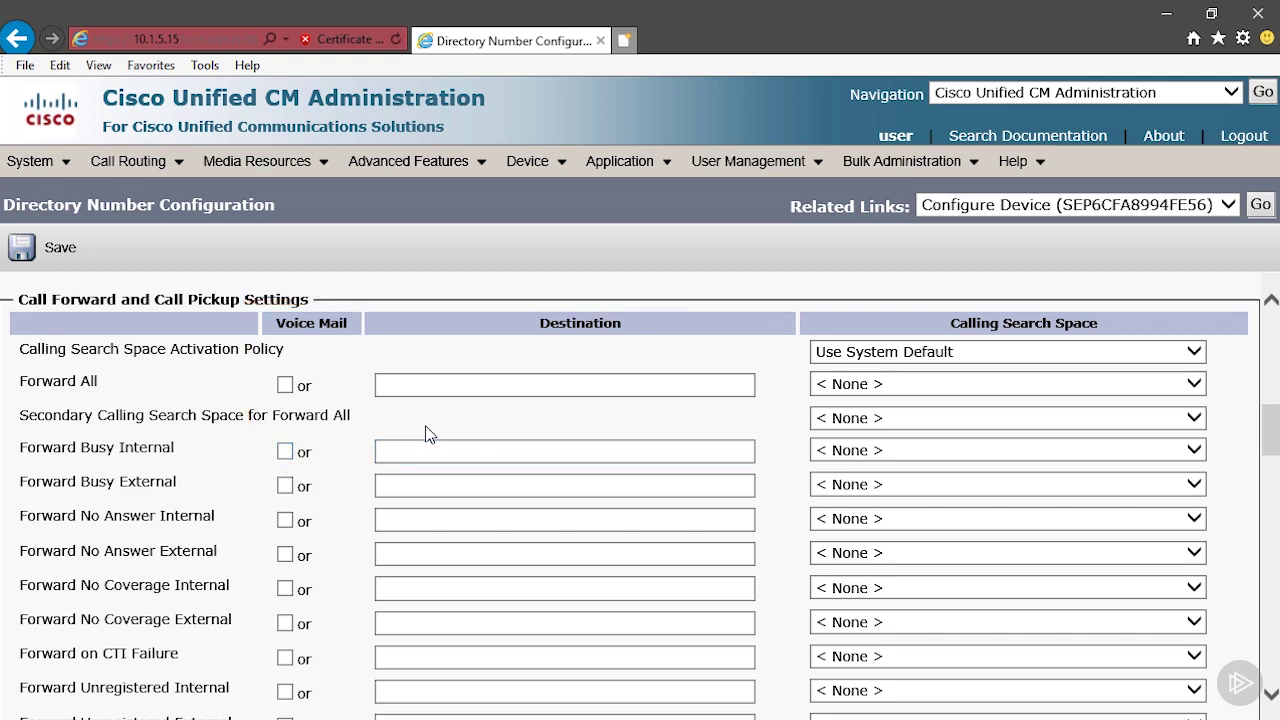
{"action": "left_click", "coordinate": [285, 521]}
{"action": "left_click", "coordinate": [285, 521]}
Step: Set both the Display and ASCII Display caller ID fields to 'SIP 9971 - 2001'
{"action": "scroll", "coordinate": [320, 560], "scroll_direction": "down", "scroll_amount": 10}
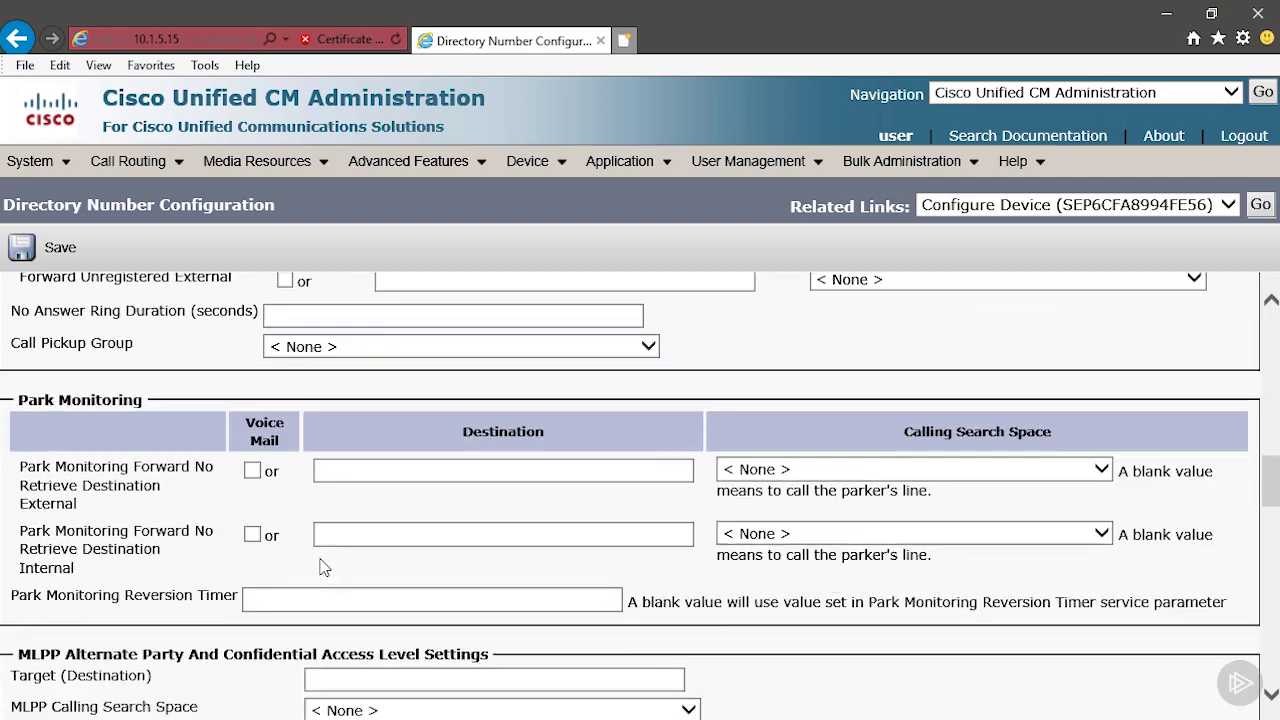
{"action": "scroll", "coordinate": [322, 566], "scroll_direction": "down", "scroll_amount": 4}
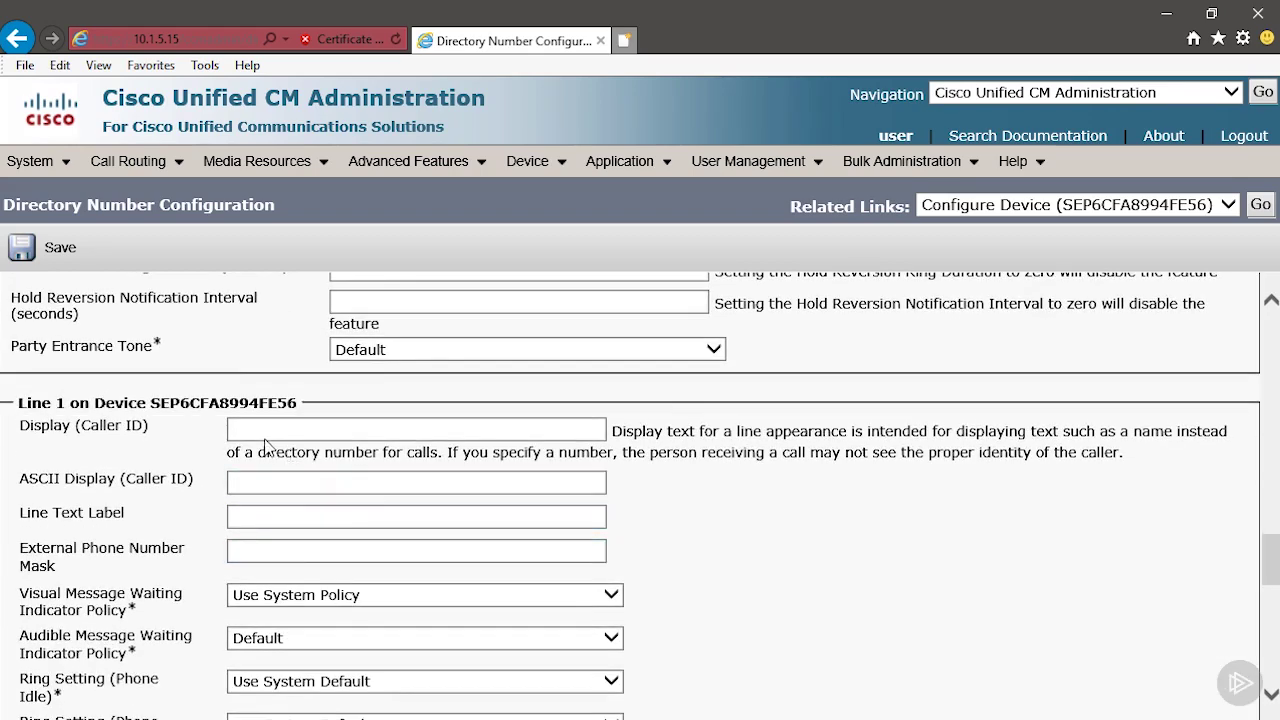
{"action": "left_click", "coordinate": [254, 430]}
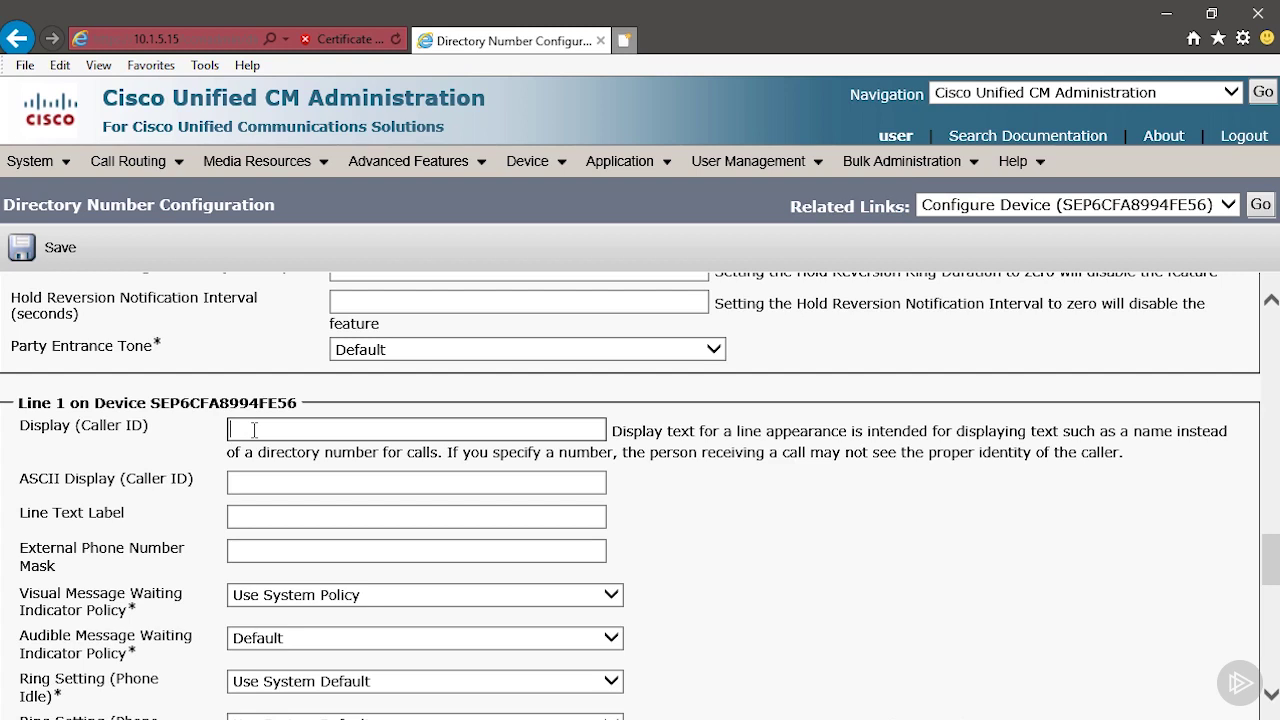
{"action": "left_click", "coordinate": [758, 623]}
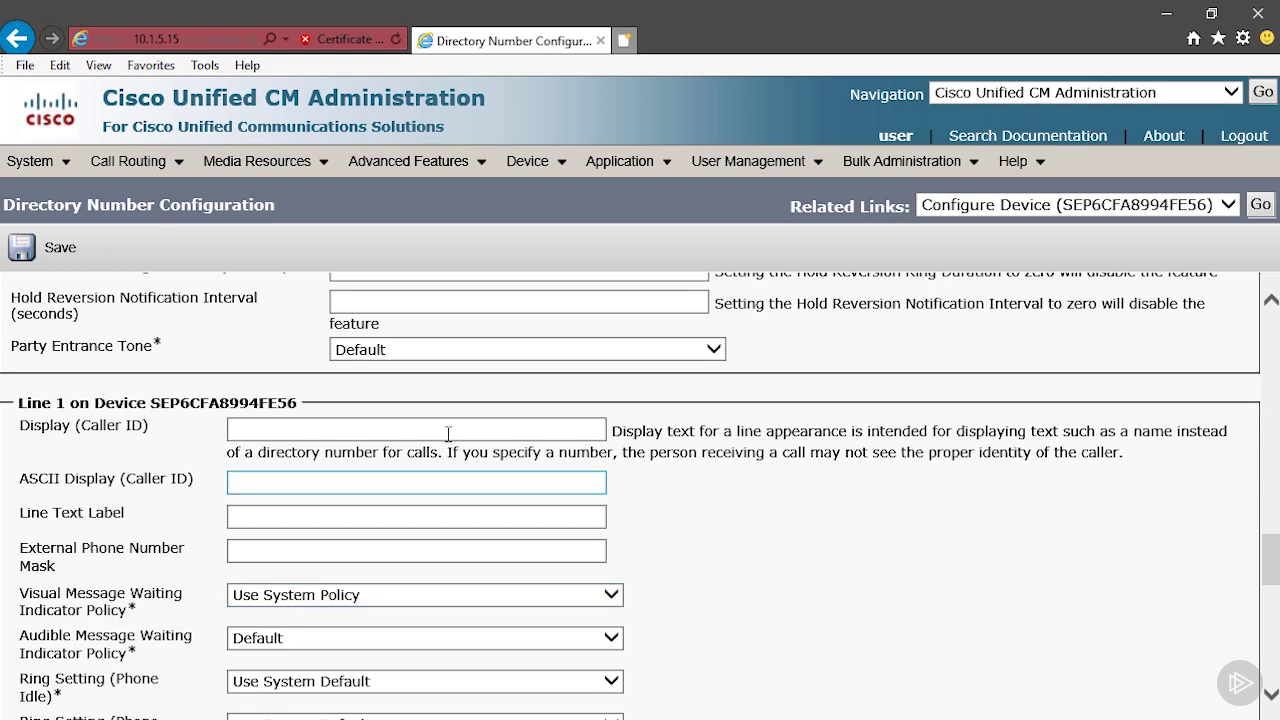
{"action": "left_click", "coordinate": [298, 427]}
{"action": "type", "text": "SIP 9971 - 2001"}
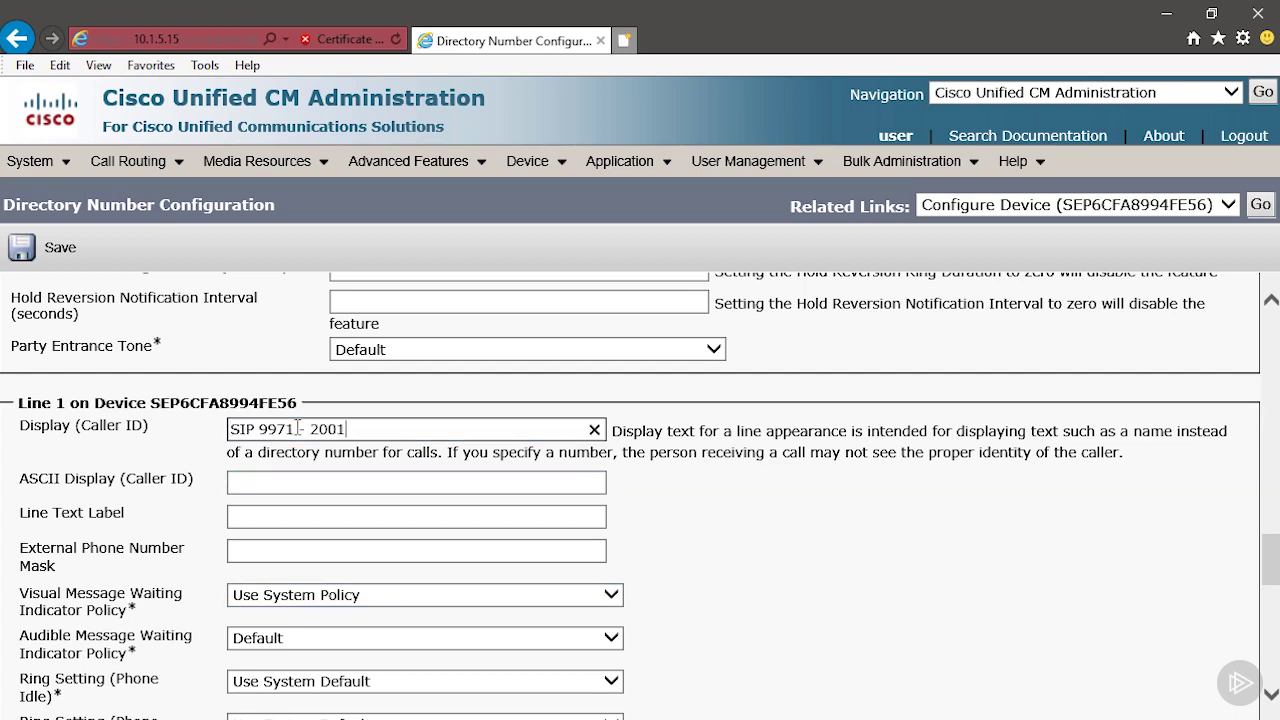
{"action": "left_click", "coordinate": [296, 483]}
{"action": "type", "text": "SIP 9971 - 2001"}
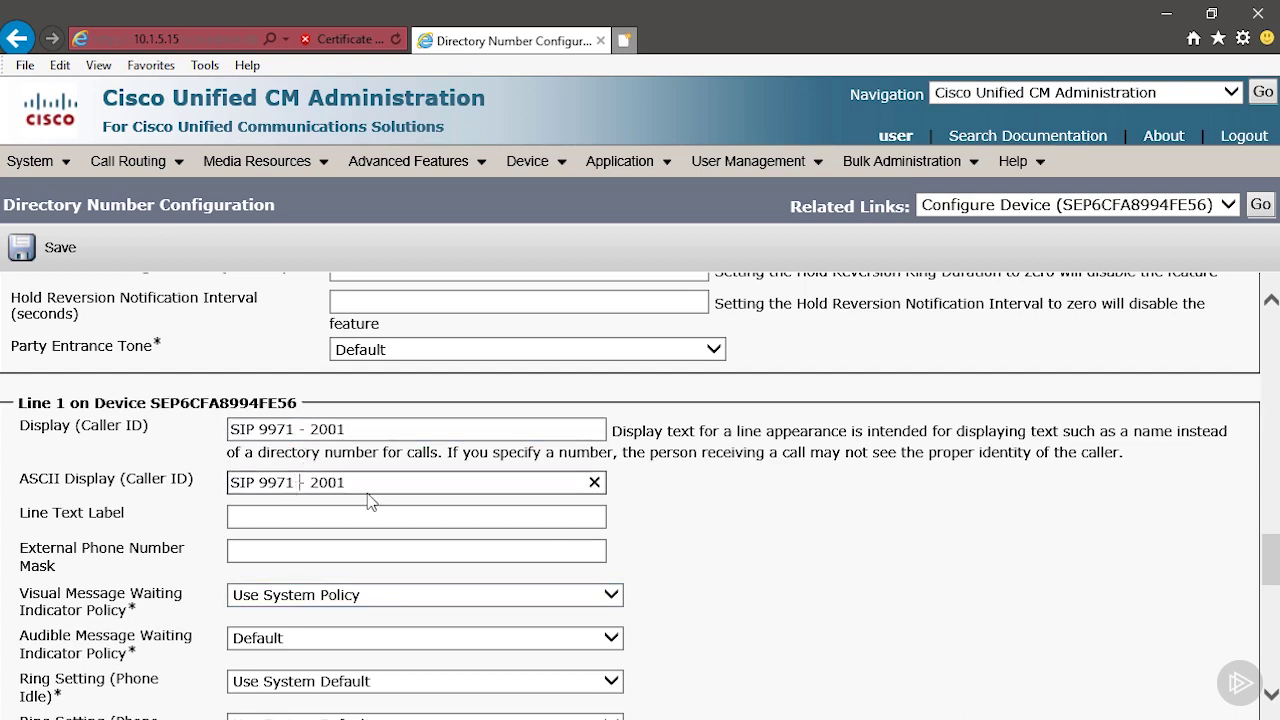
Step: Label the line 'Main', save directory number 2001, and go to its linked phone's configuration
{"action": "left_click", "coordinate": [398, 517]}
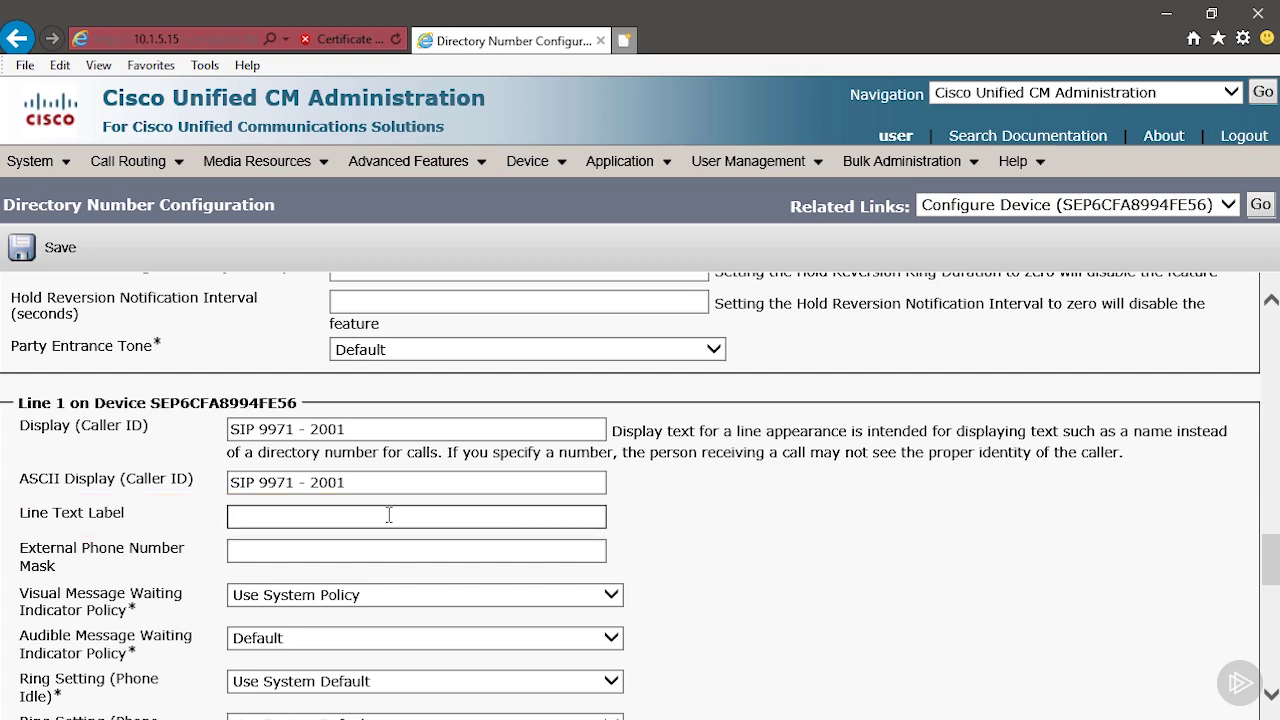
{"action": "type", "text": "Main"}
{"action": "left_click", "coordinate": [62, 248]}
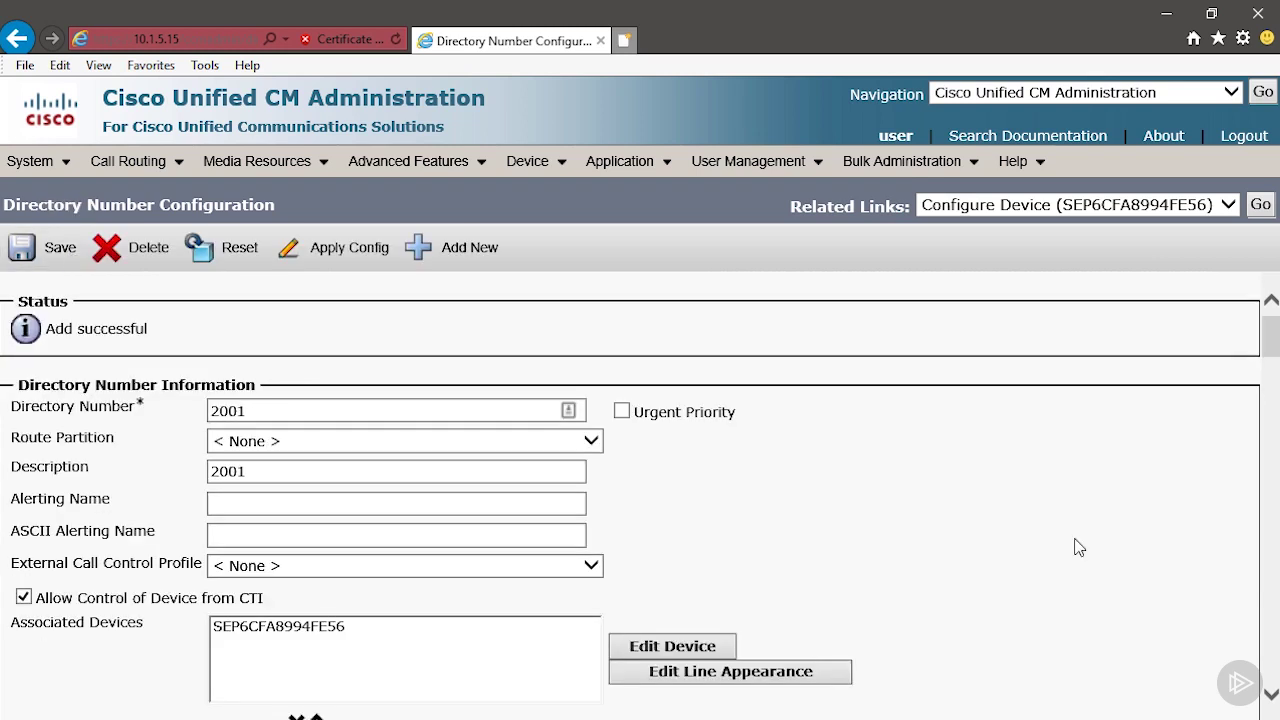
{"action": "left_click", "coordinate": [1260, 205]}
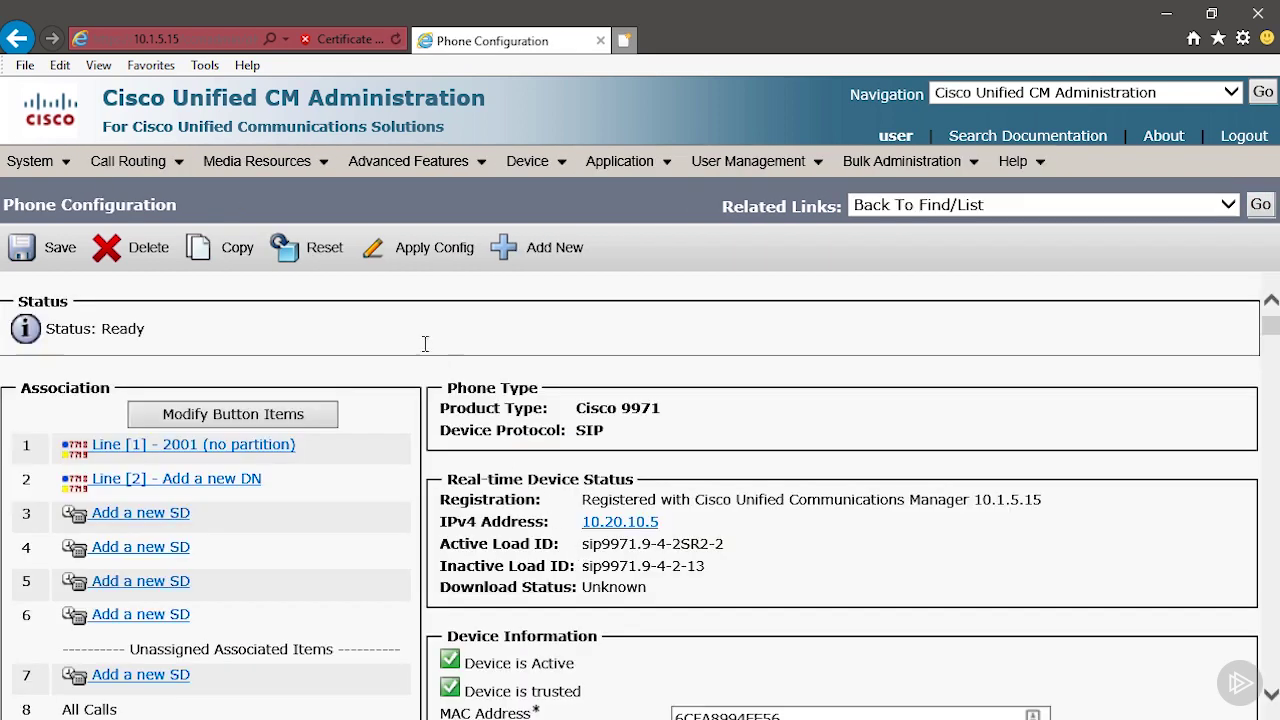
Step: Reset the Cisco 9971 phone from its Phone Configuration page, then close the Device Reset window
{"action": "left_click", "coordinate": [306, 250]}
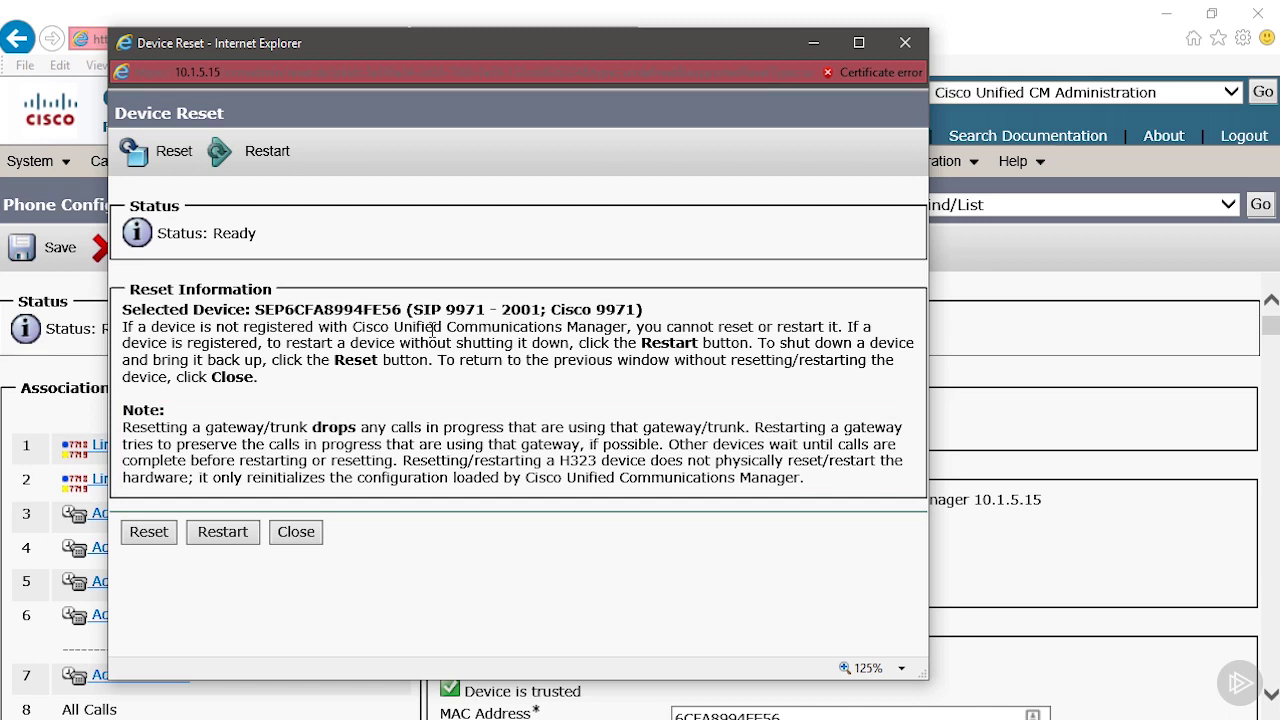
{"action": "left_click", "coordinate": [295, 533]}
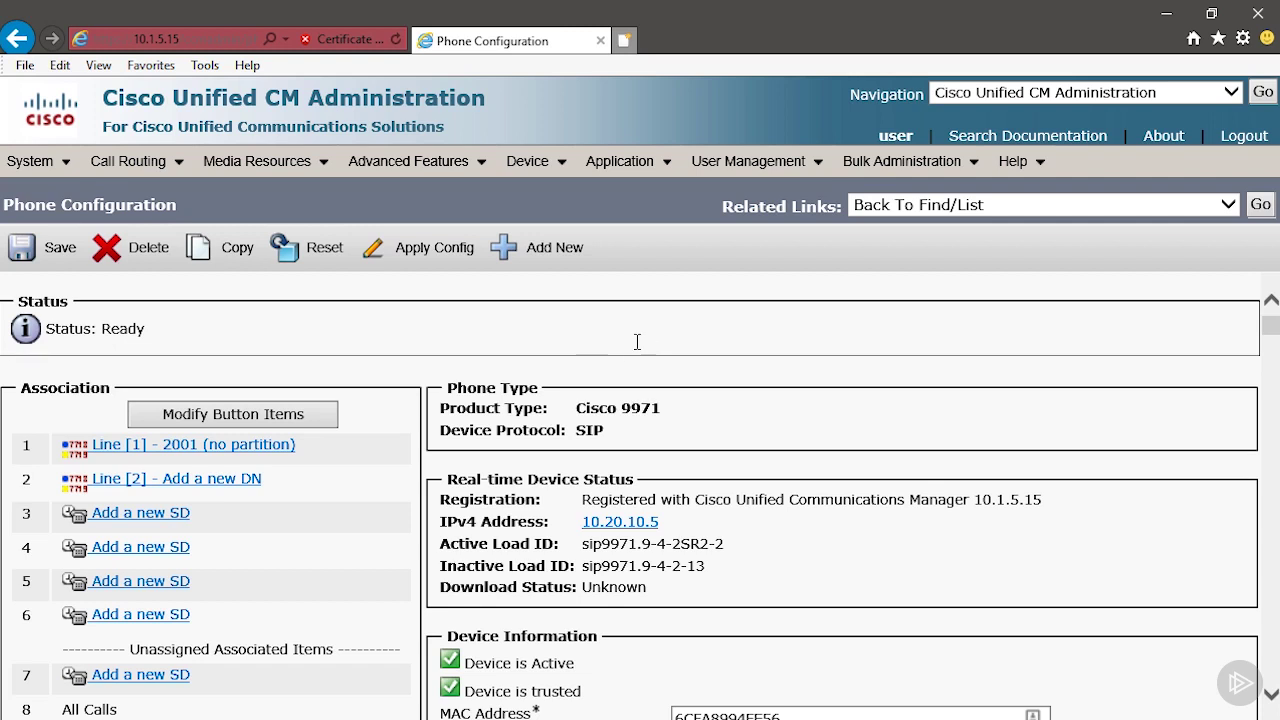
Step: List all phones under Device > Phone to verify SEP6CFA8994FE56 is registered with 10.1.5.15
{"action": "left_click", "coordinate": [545, 165]}
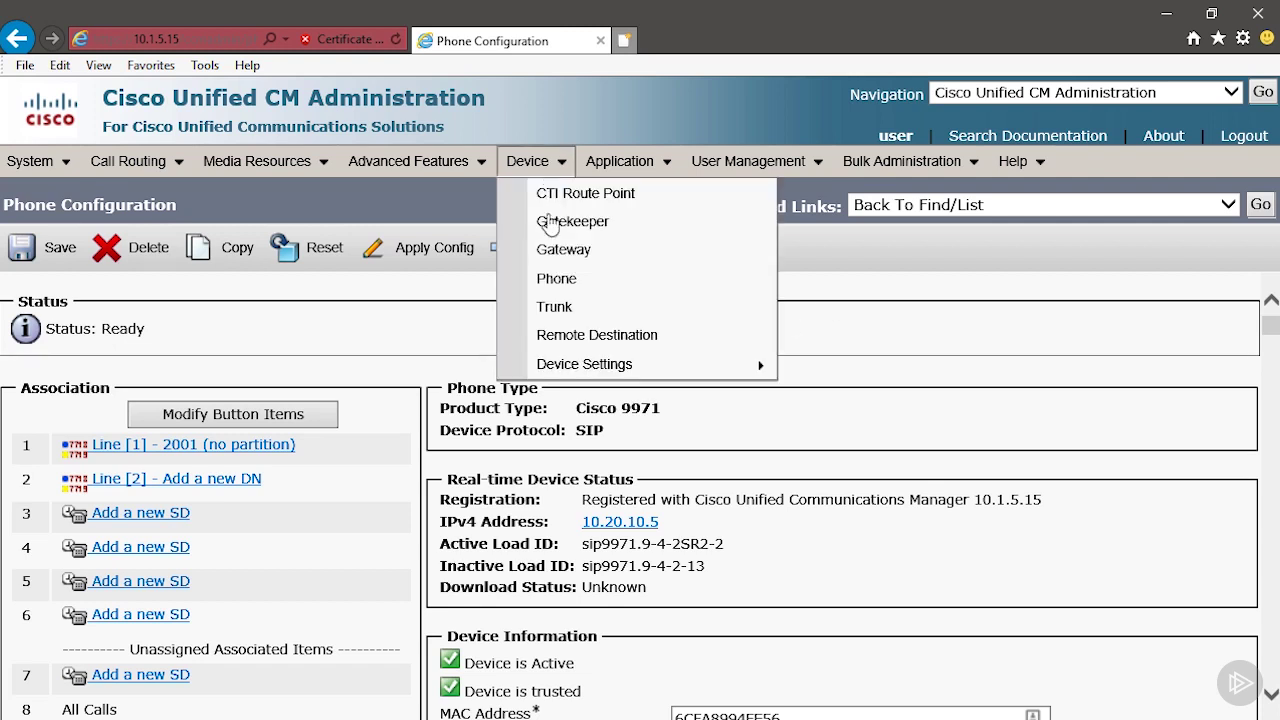
{"action": "left_click", "coordinate": [552, 288]}
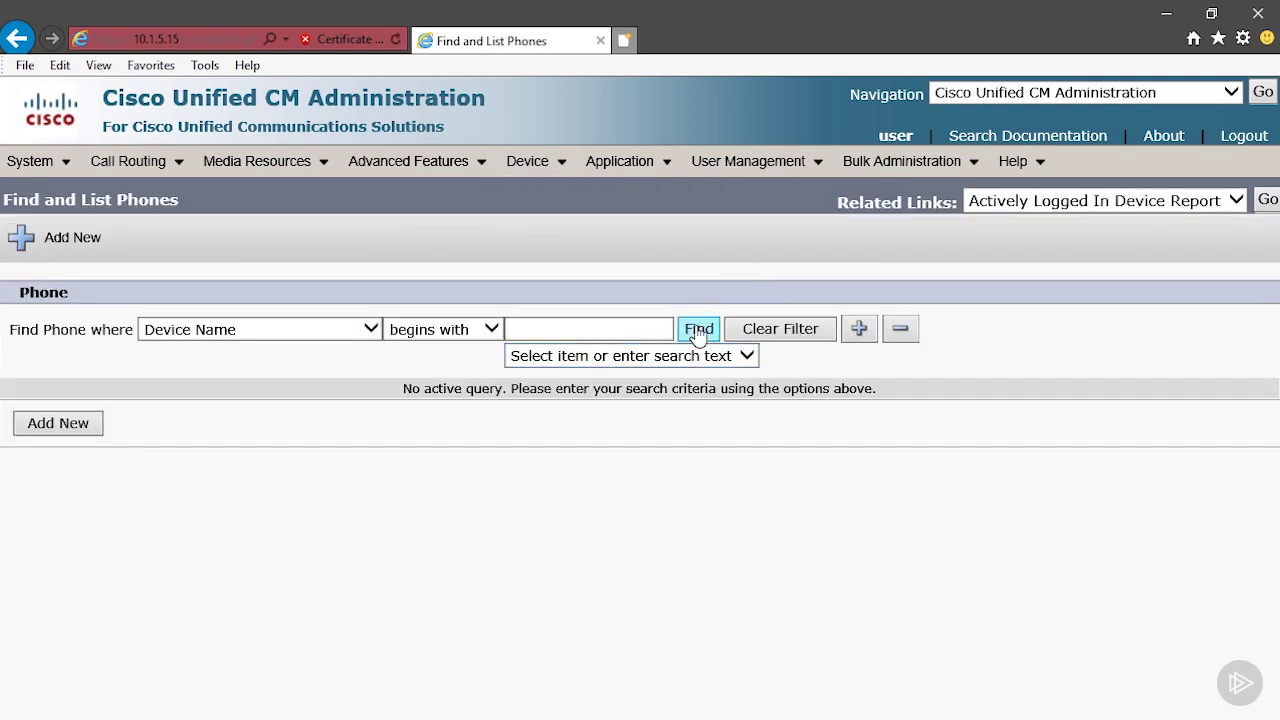
{"action": "left_click", "coordinate": [699, 330]}
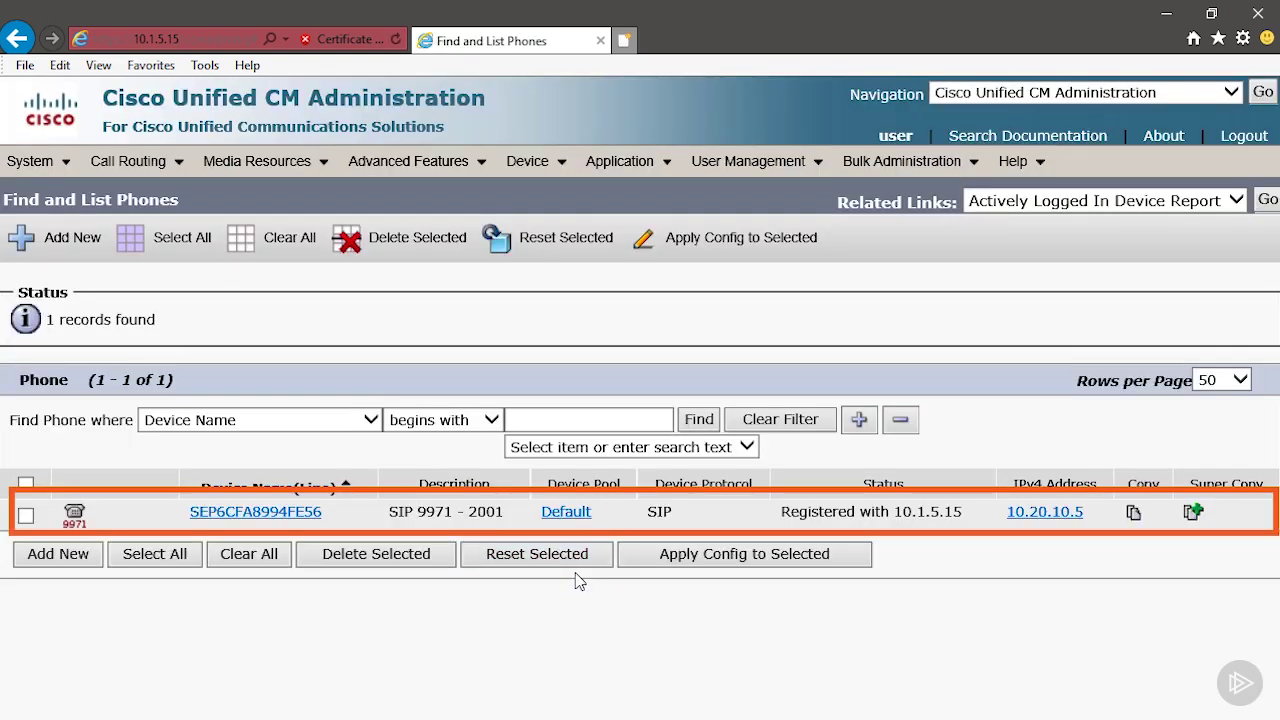